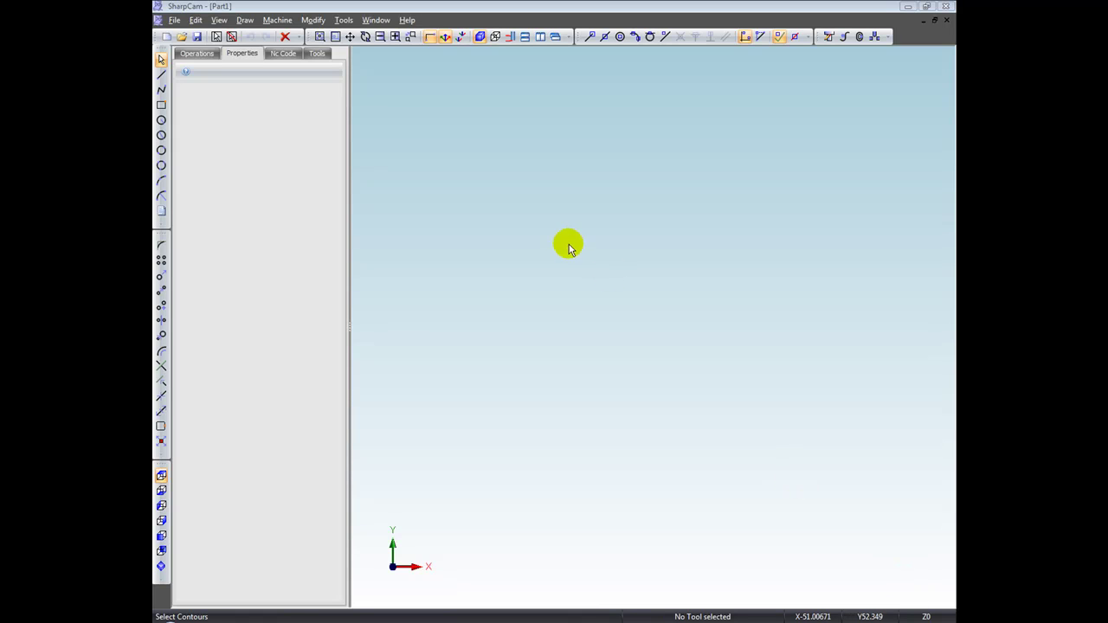
Bring up the Gear Housing Metric.mill document, compare it side by side with Part1, and maximize it
left_click(377, 20)
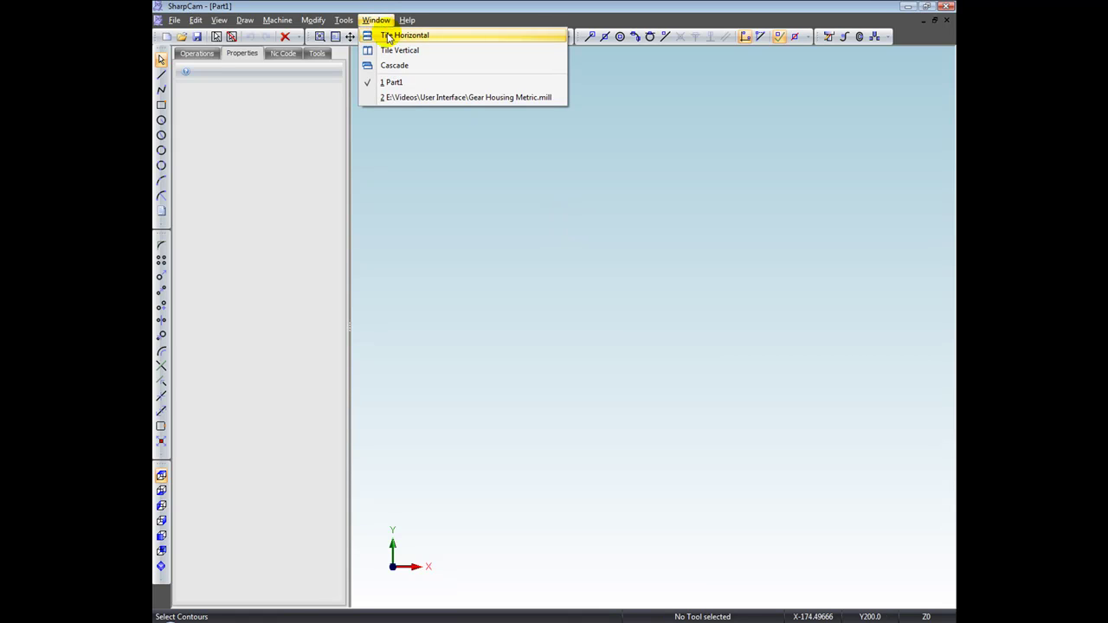
left_click(415, 98)
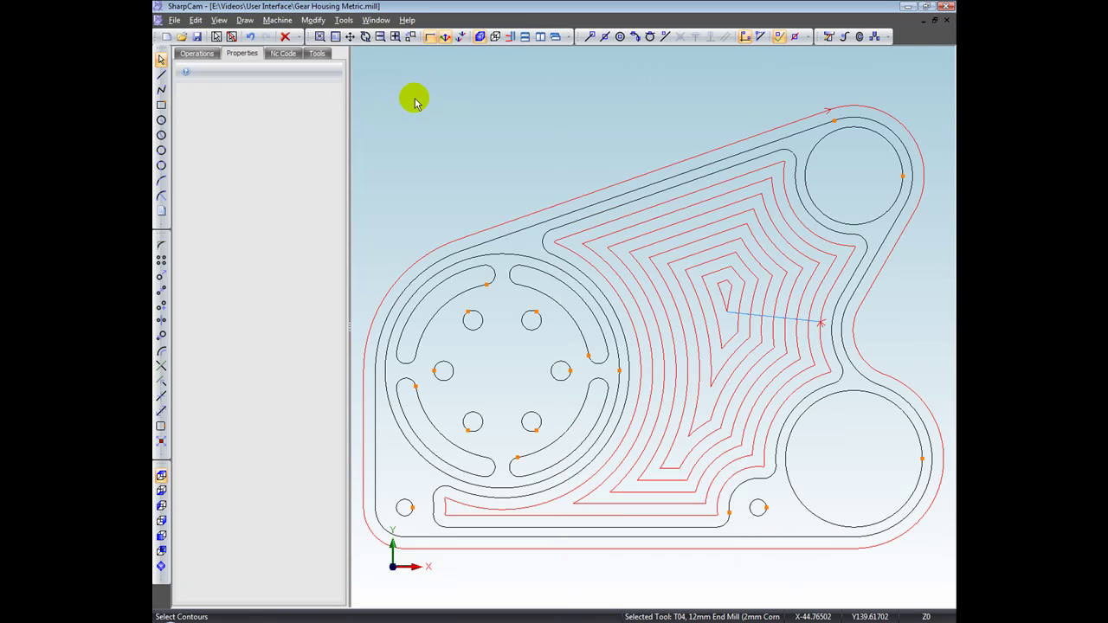
left_click(541, 38)
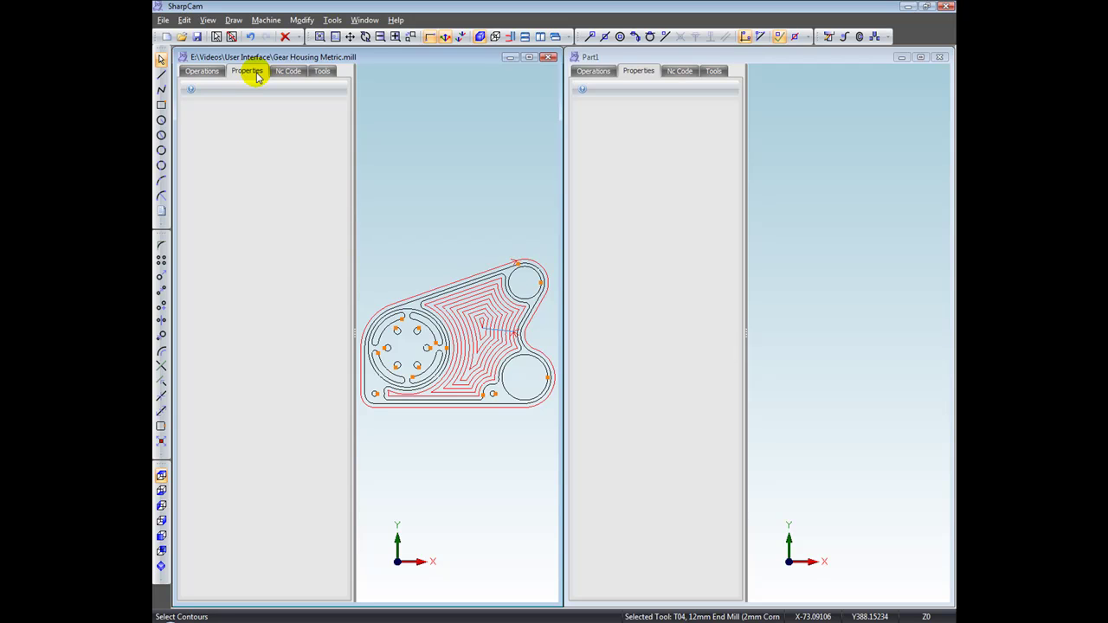
left_click(529, 58)
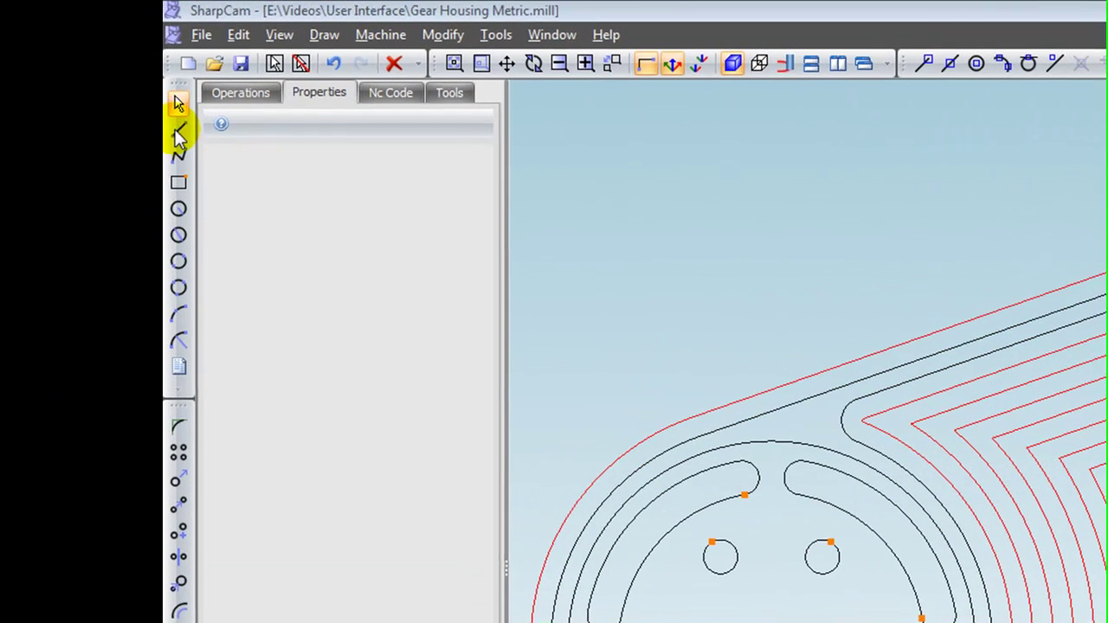
Draw a line from X 10, Y 10 to the centre of the upper-right circle of the housing
left_click(161, 75)
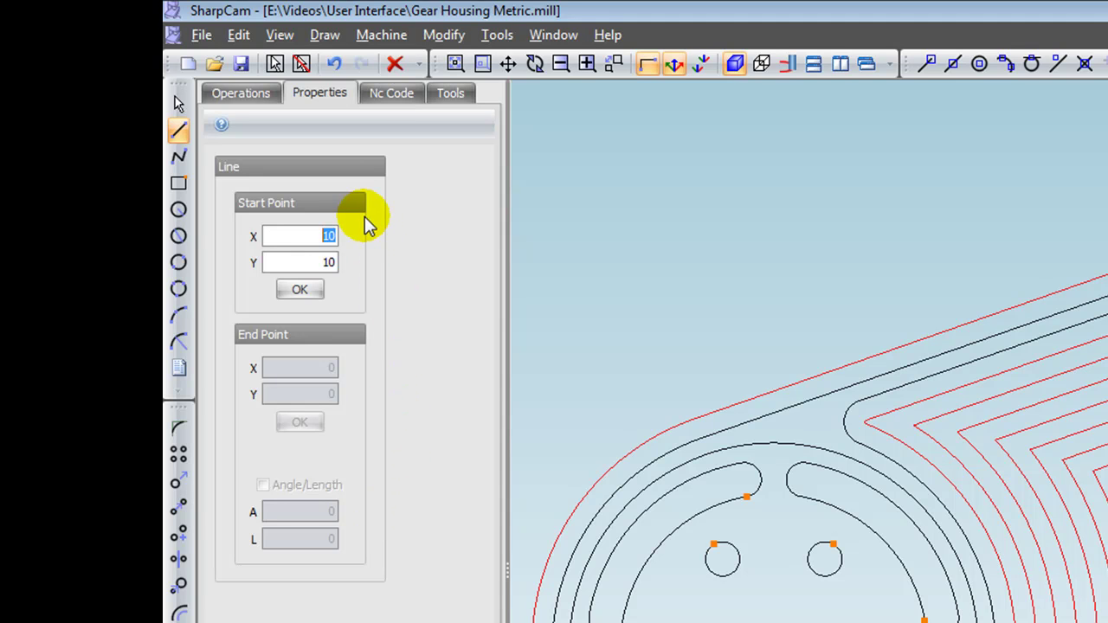
key("Tab")
key("Return")
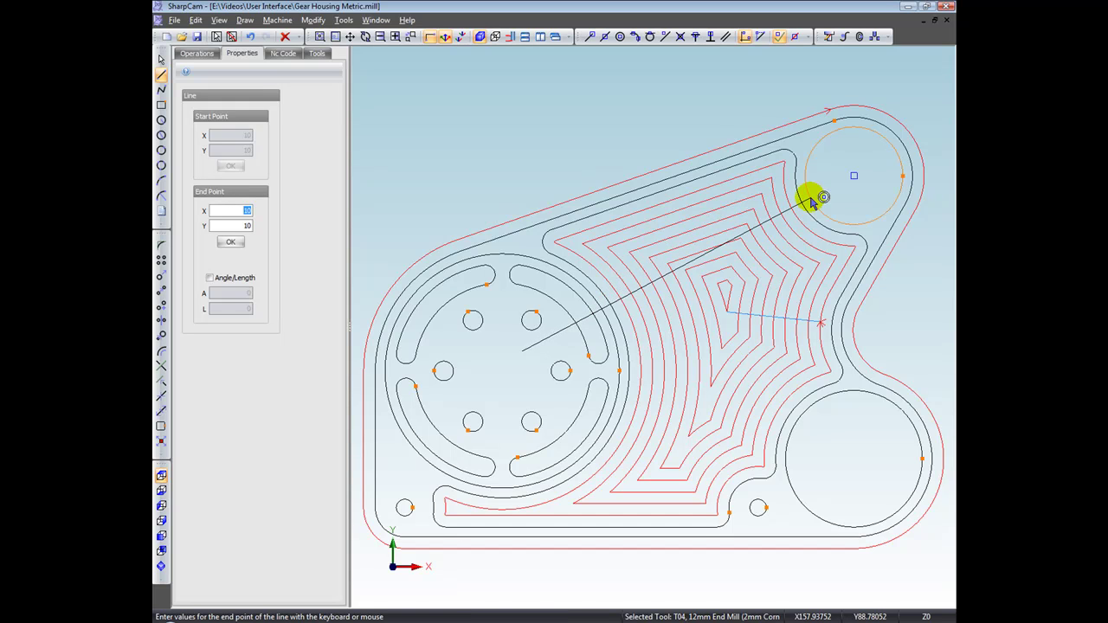
scroll(810, 201, "up", 5)
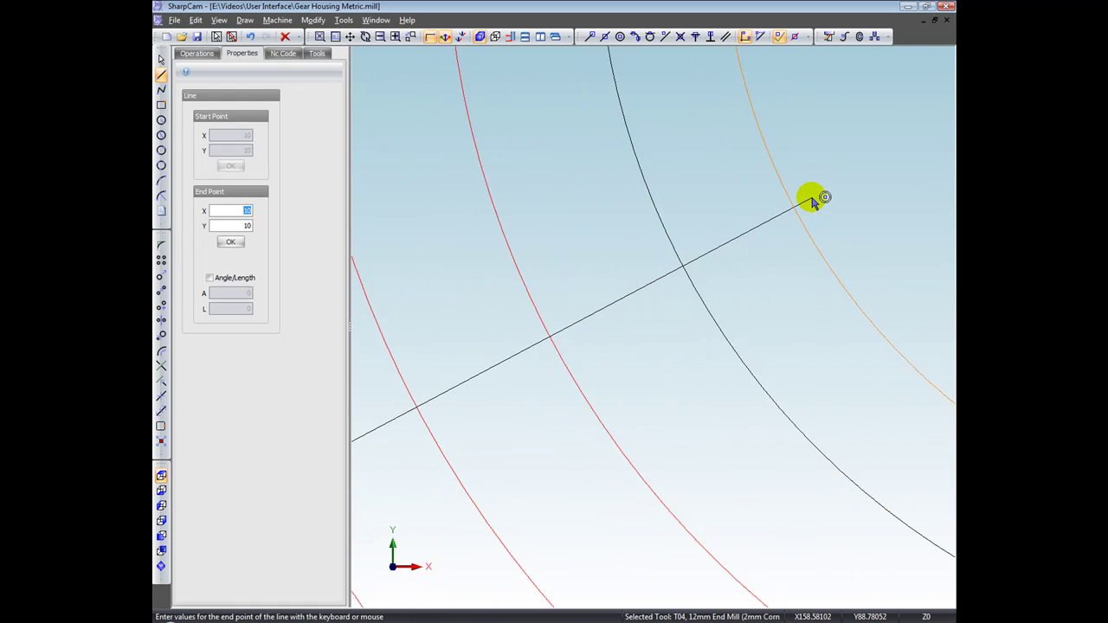
scroll(811, 199, "down", 8)
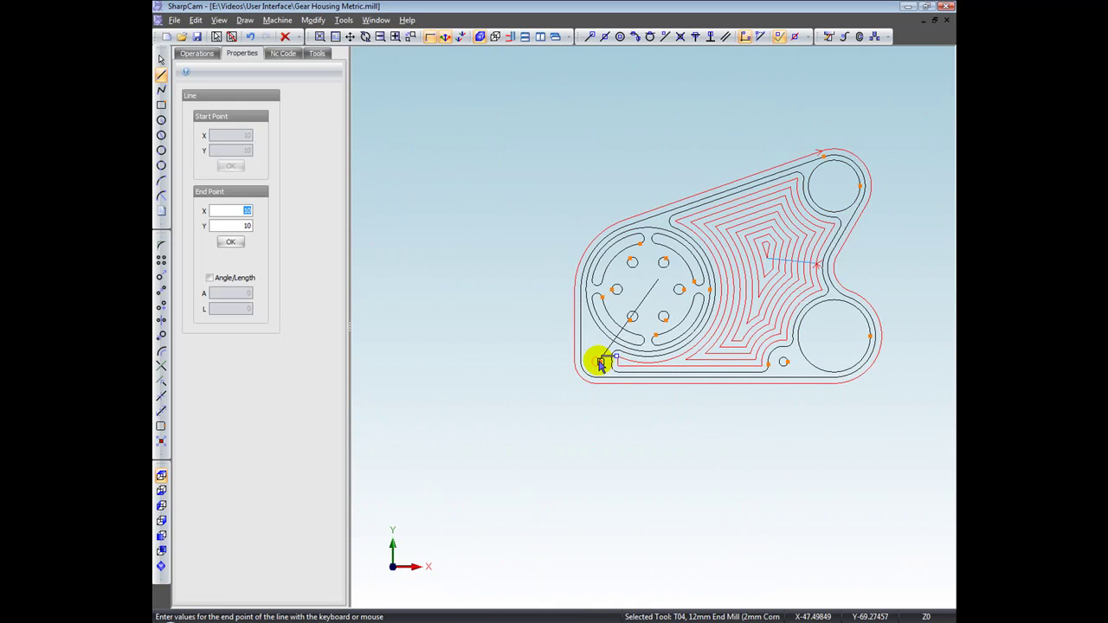
scroll(599, 363, "up", 4)
scroll(598, 363, "up", 2)
scroll(598, 364, "down", 6)
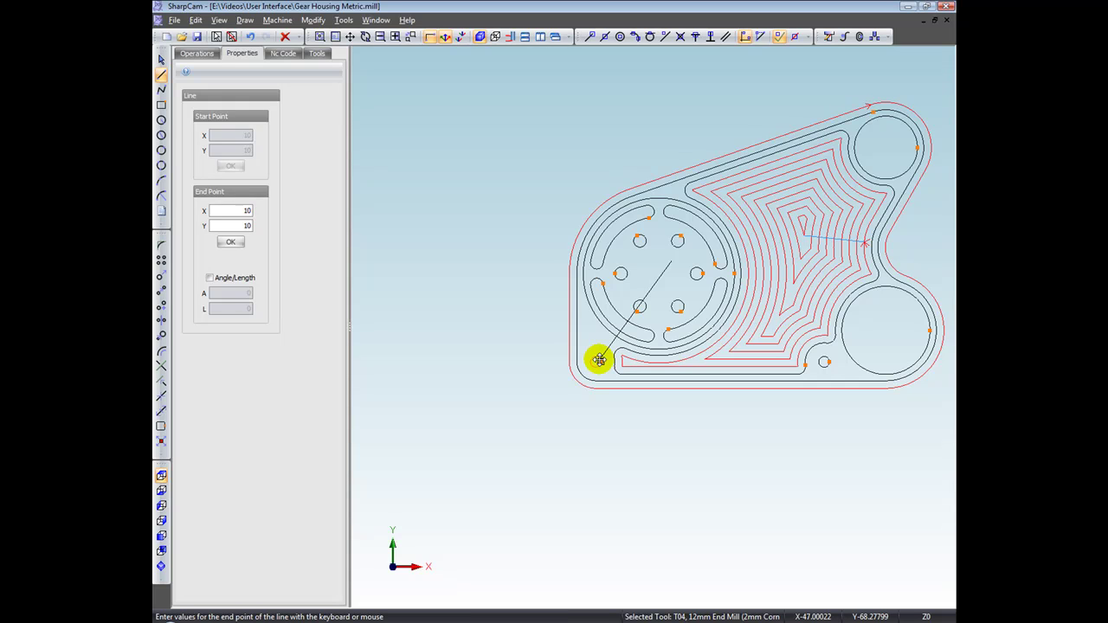
middle_click_drag(598, 360, 528, 327)
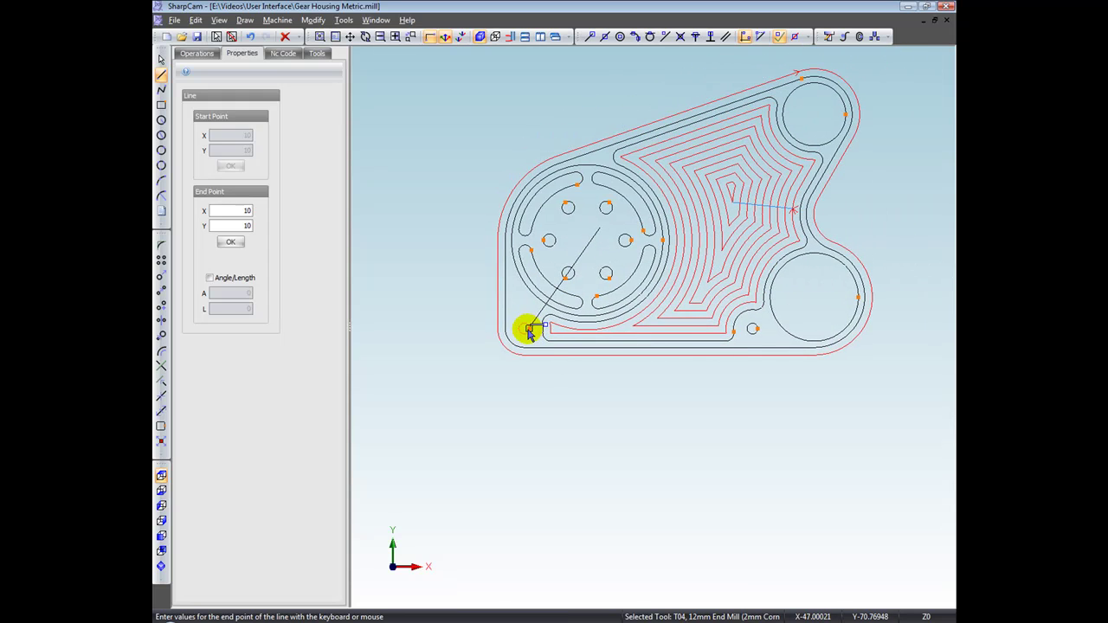
middle_click_drag(529, 331, 578, 378)
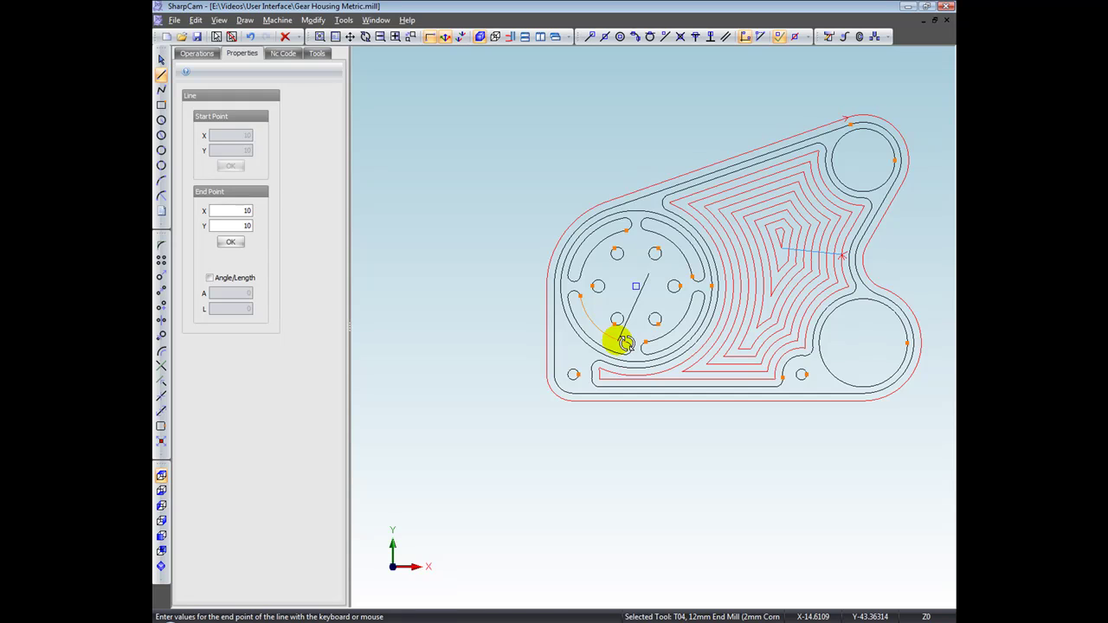
middle_click_drag(625, 342, 611, 321)
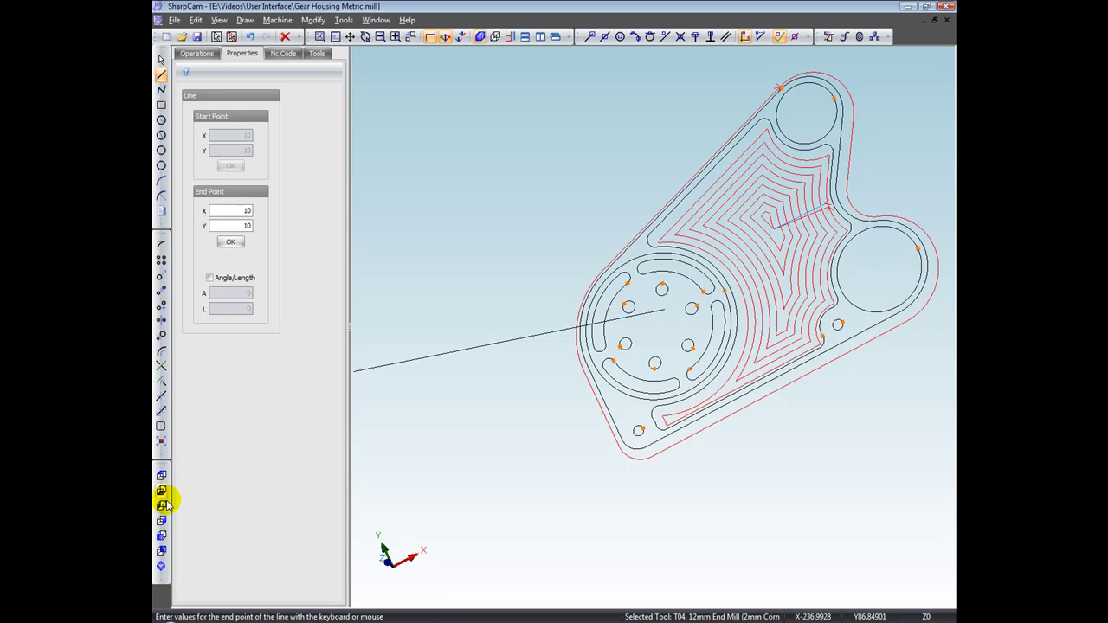
left_click(161, 566)
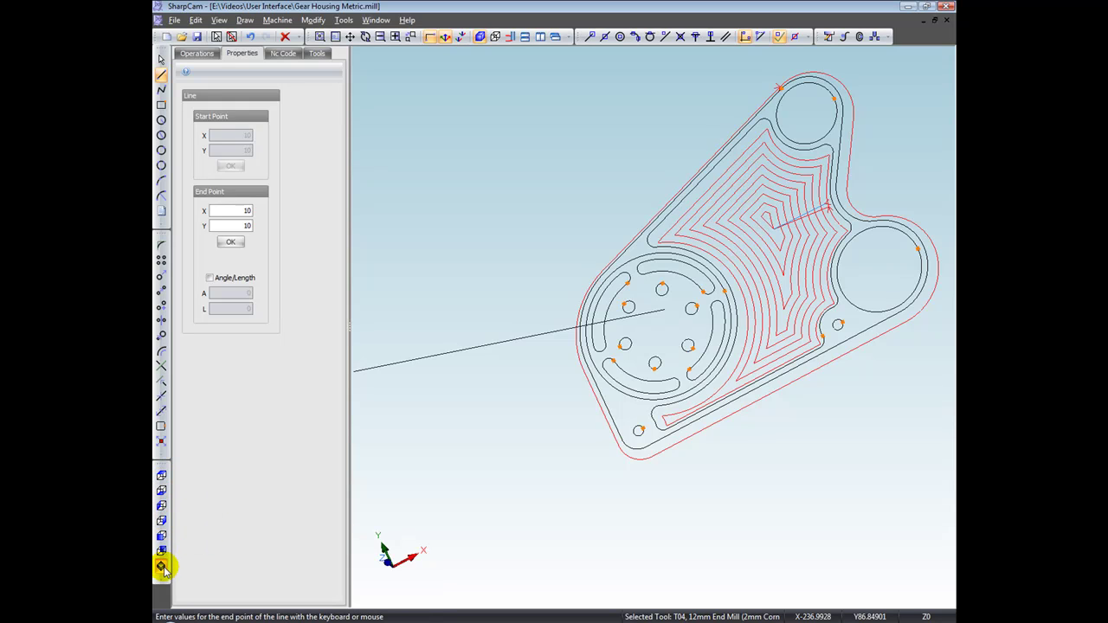
left_click(161, 475)
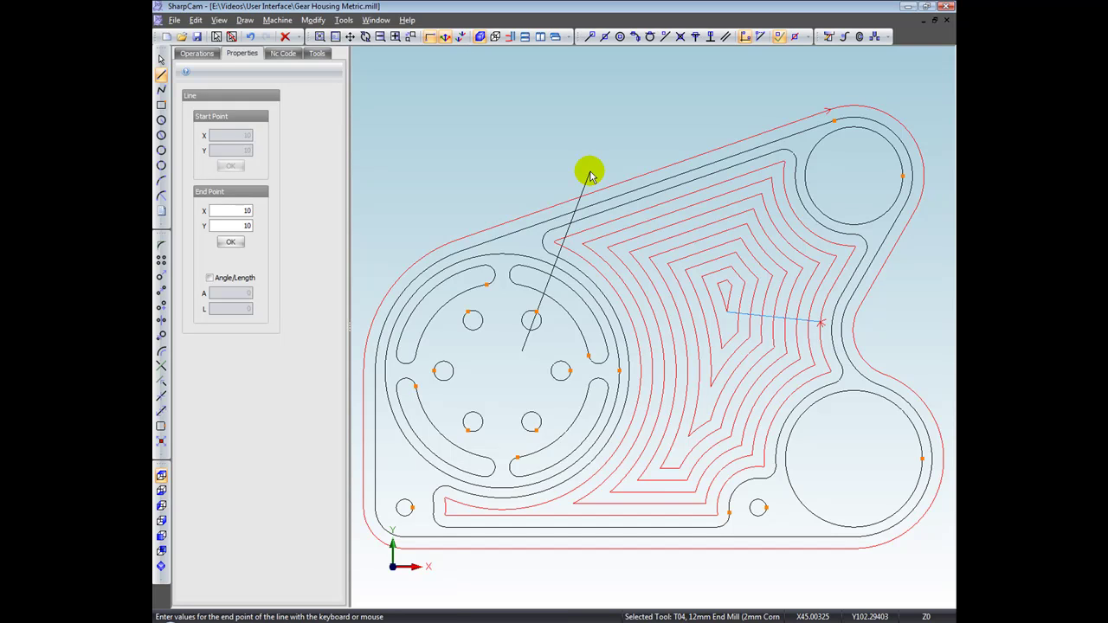
left_click(808, 203)
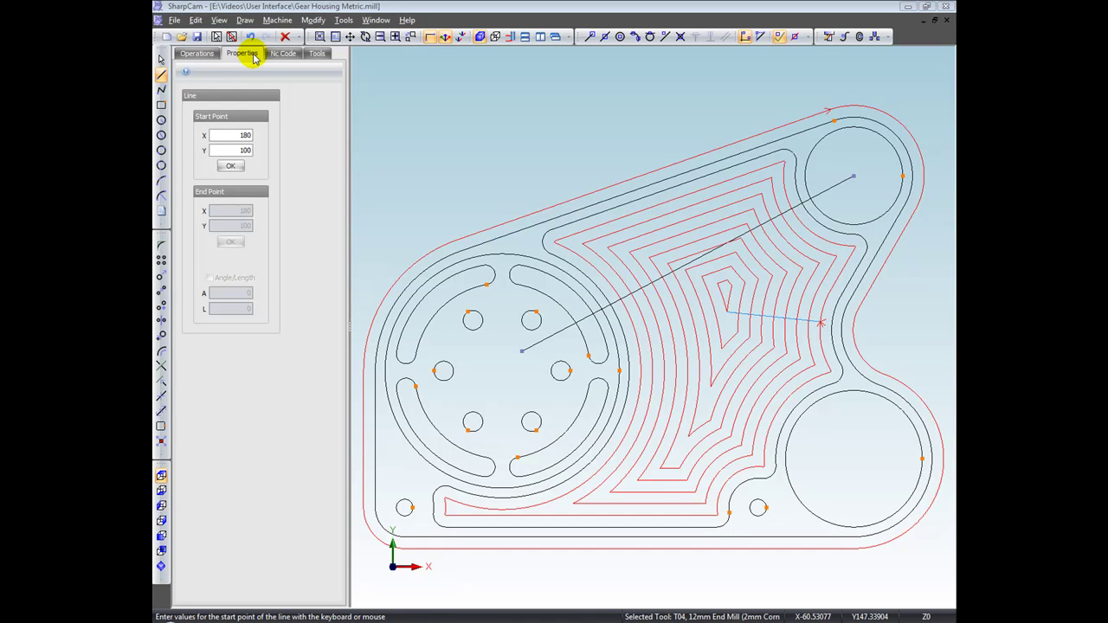
Open the Rough Inner Pocket operation for editing and view the part's NC code
left_click(198, 57)
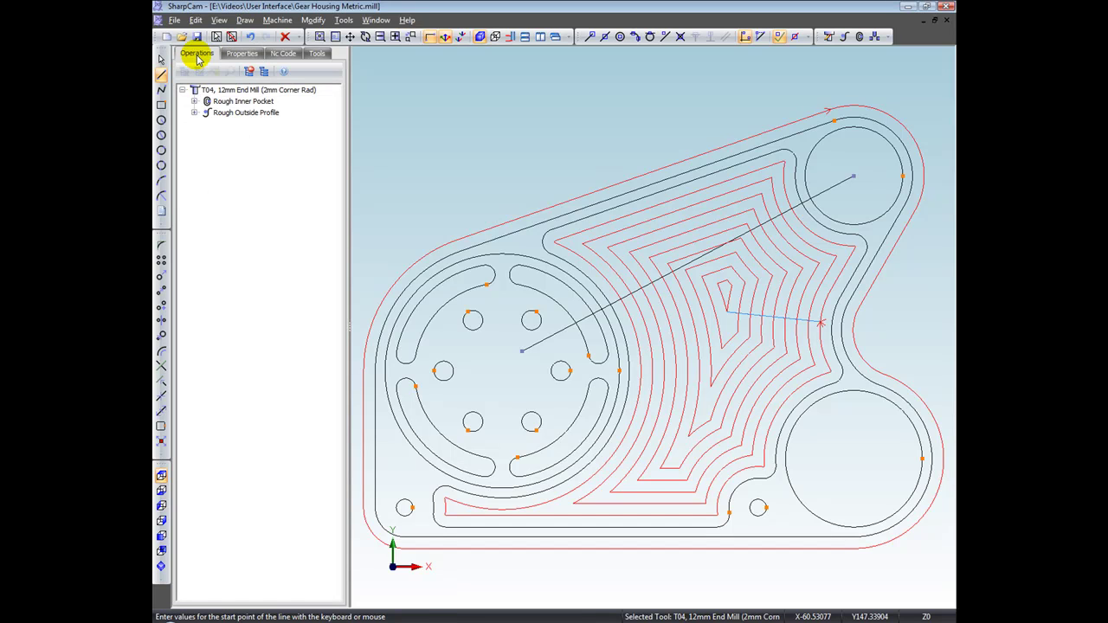
right_click(248, 106)
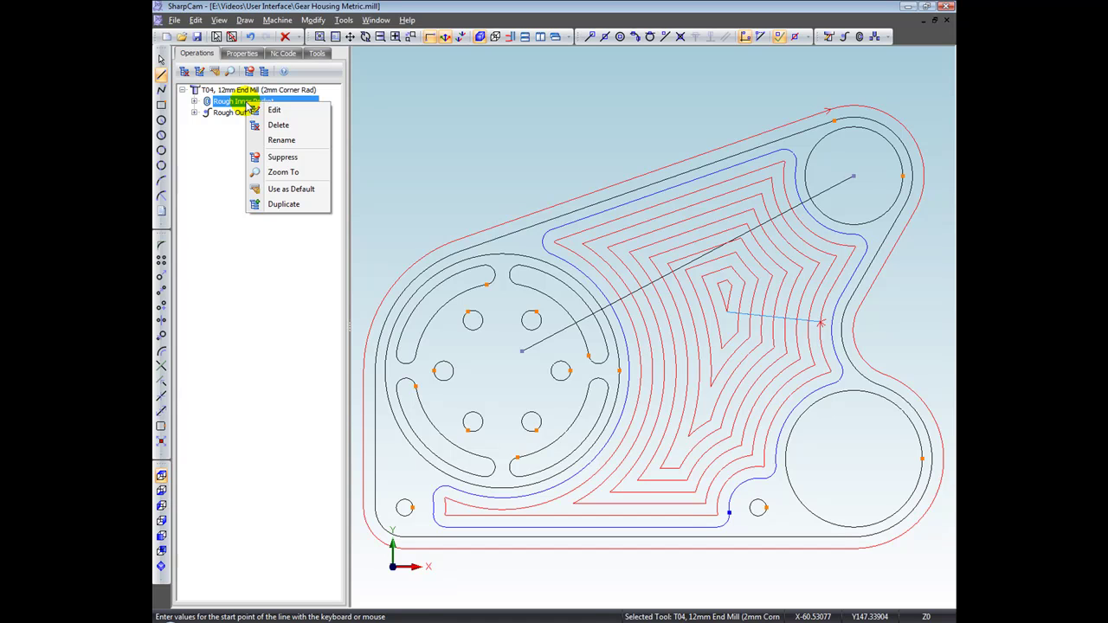
left_click(272, 111)
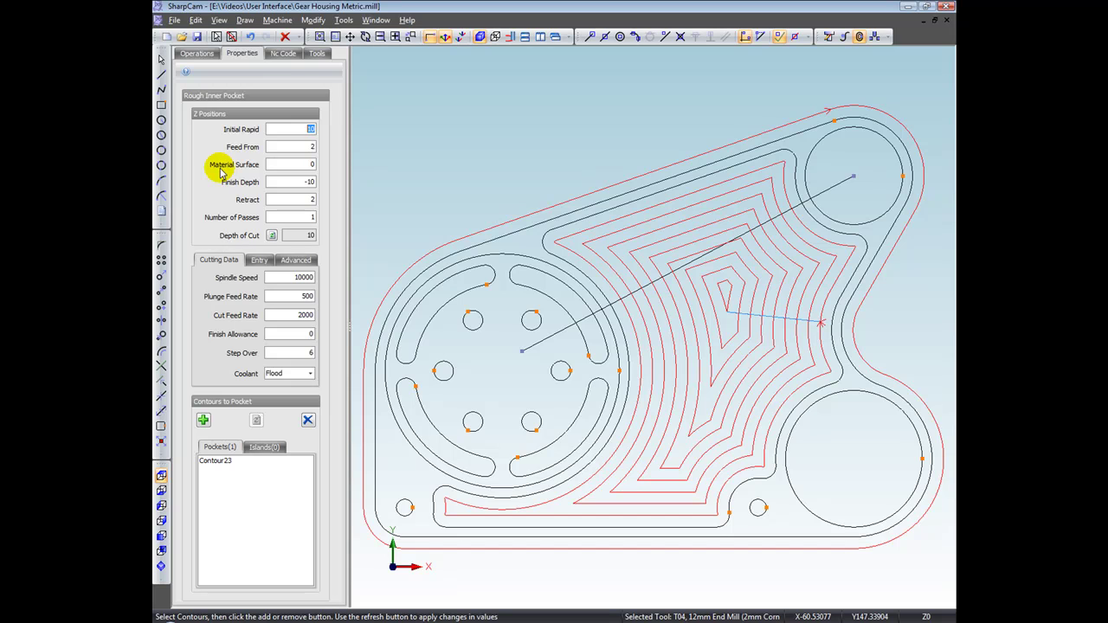
left_click(284, 53)
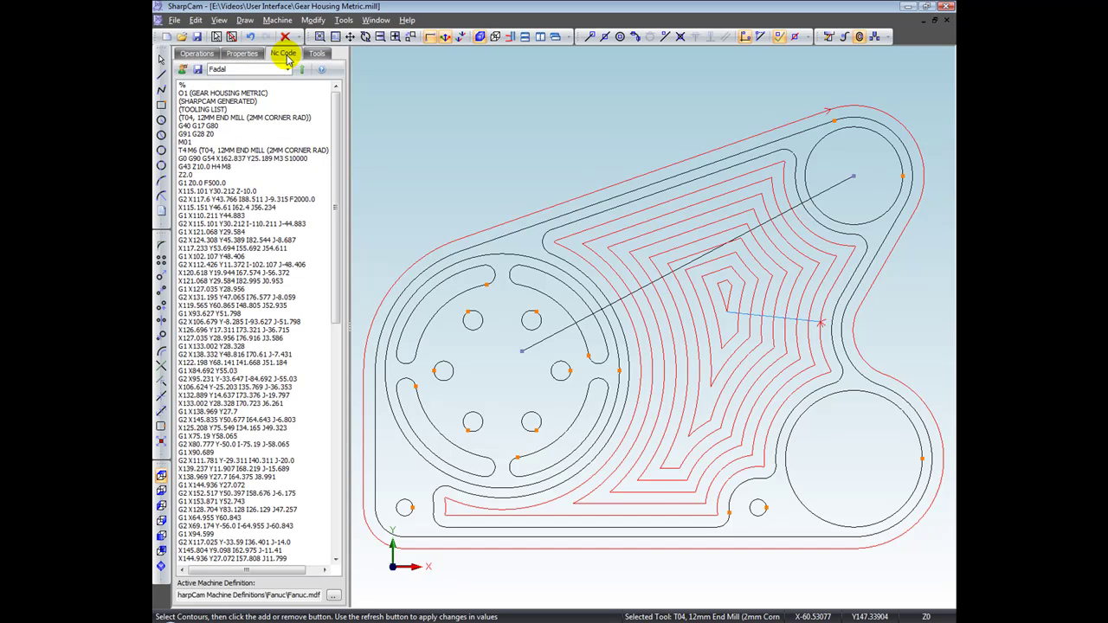
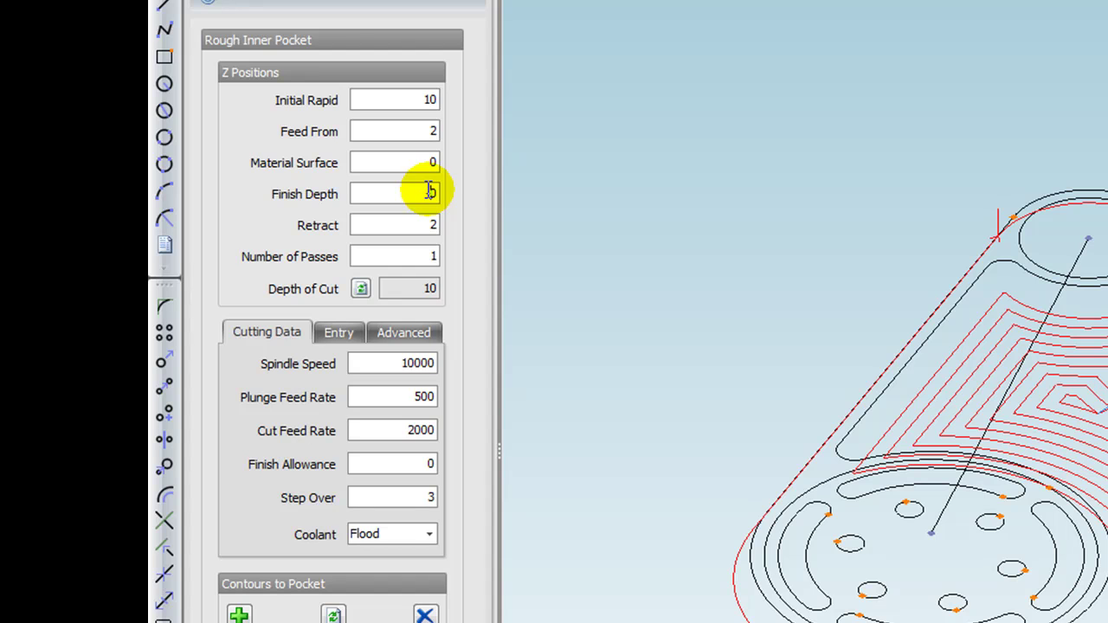
Set the inner pocket's finish depth to -20 with 5 passes and refresh its toolpath
double_click(431, 257)
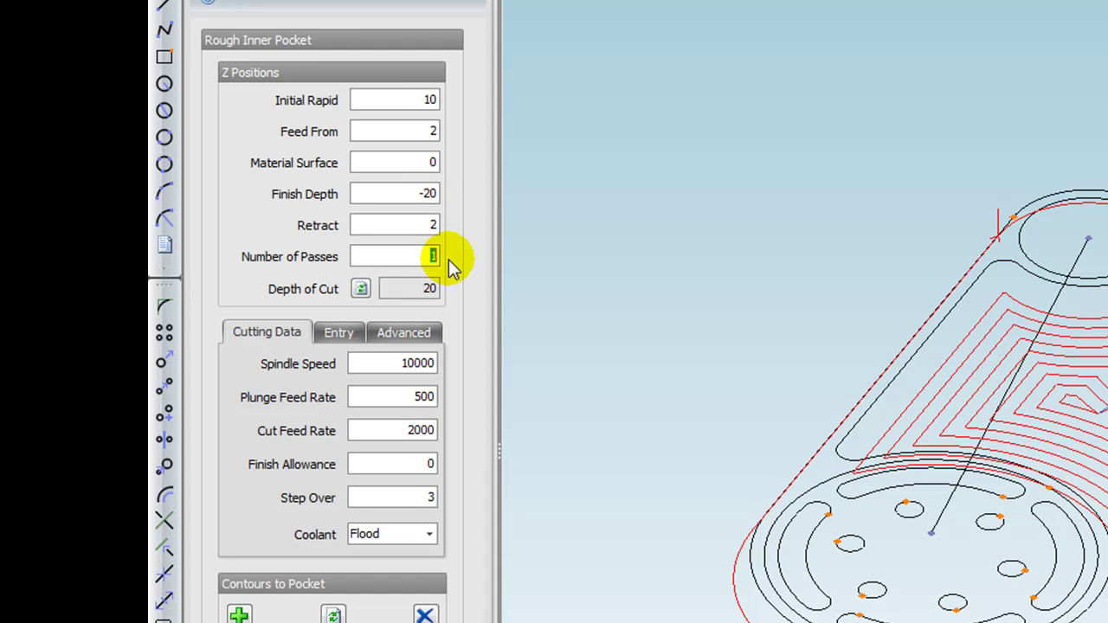
type("5")
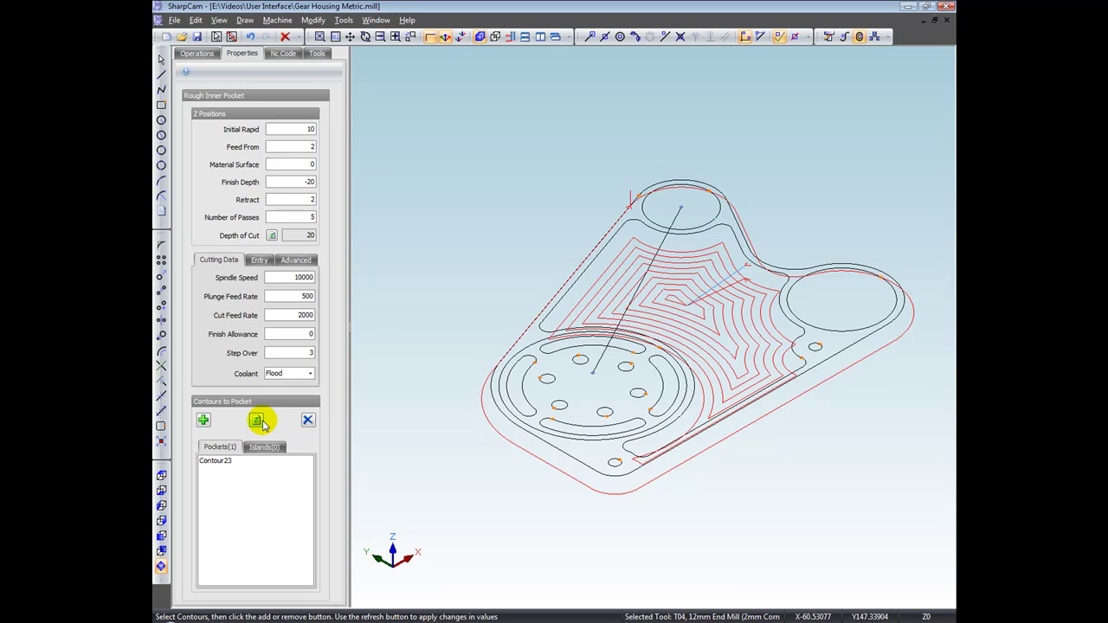
left_click(258, 420)
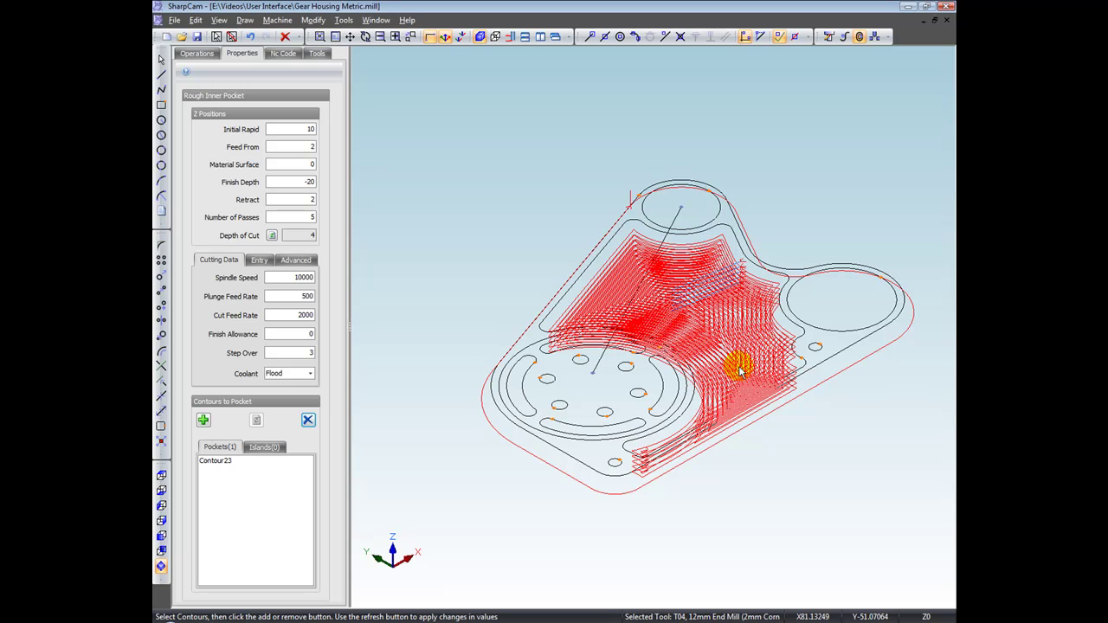
Examine the multi-pass pocket toolpath from the top and in isometric view, and read through its NC code
left_click(161, 475)
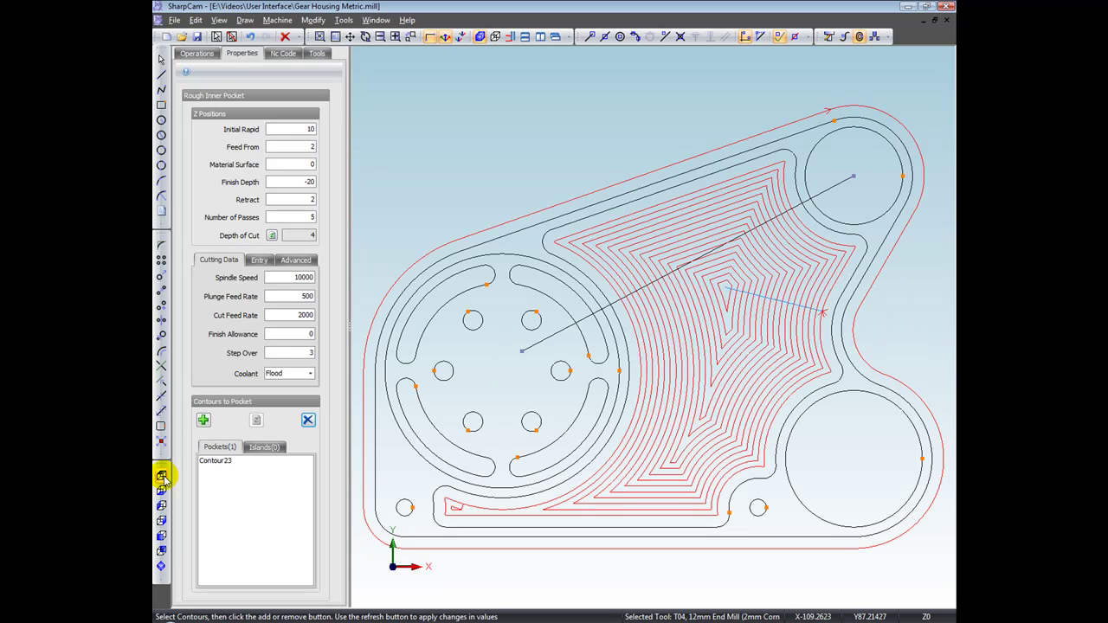
left_click(161, 566)
left_click(286, 53)
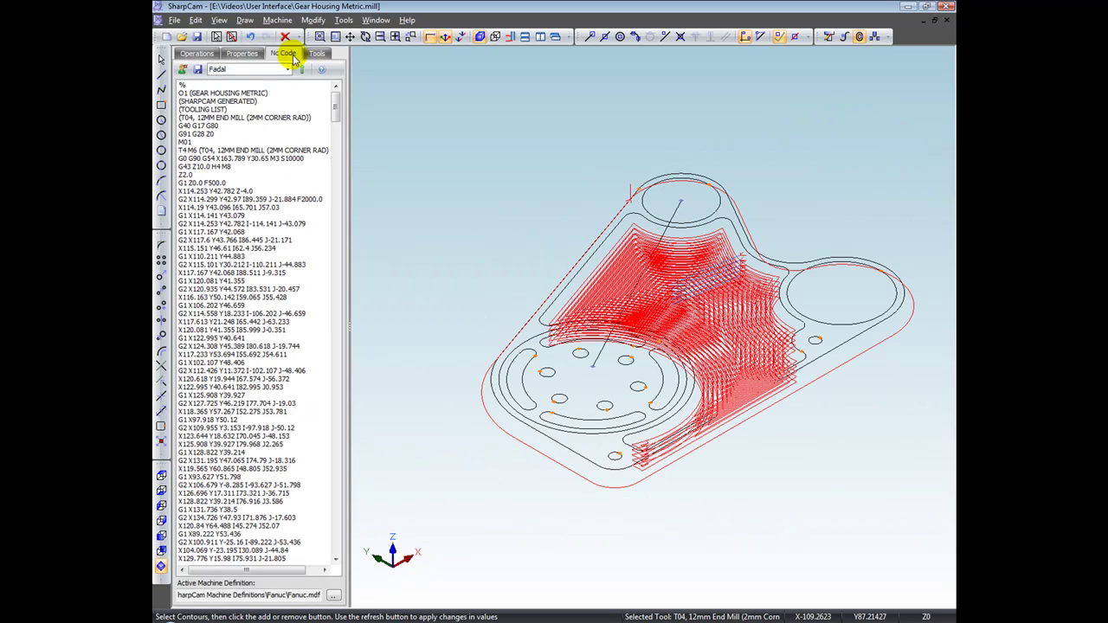
left_click_drag(334, 103, 358, 193)
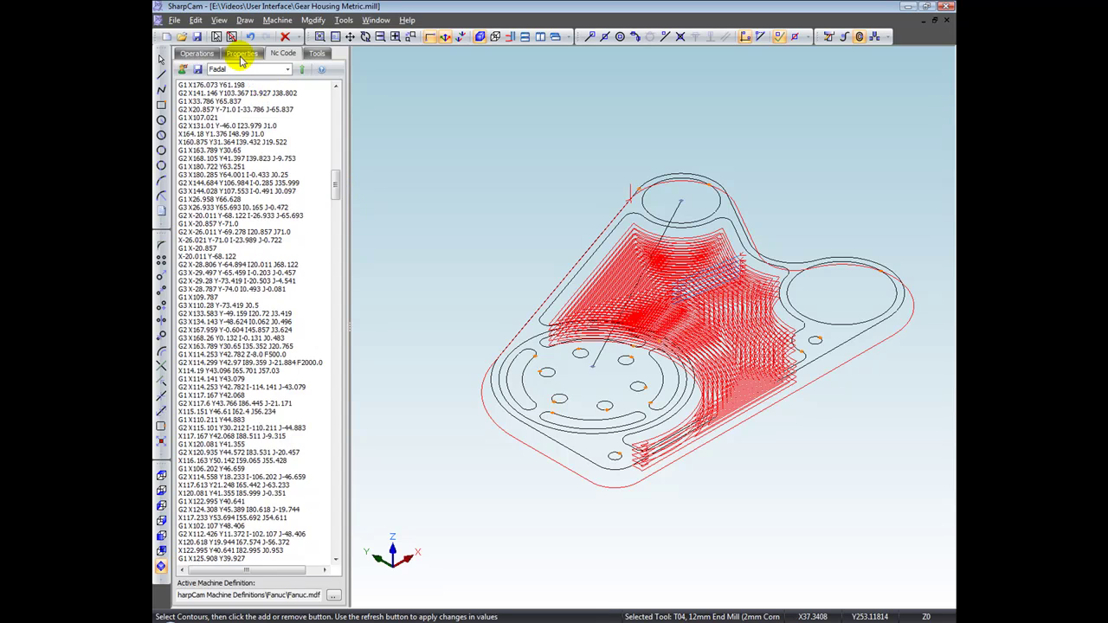
Undo the changes made to the Rough Inner Pocket's machining values
left_click(242, 53)
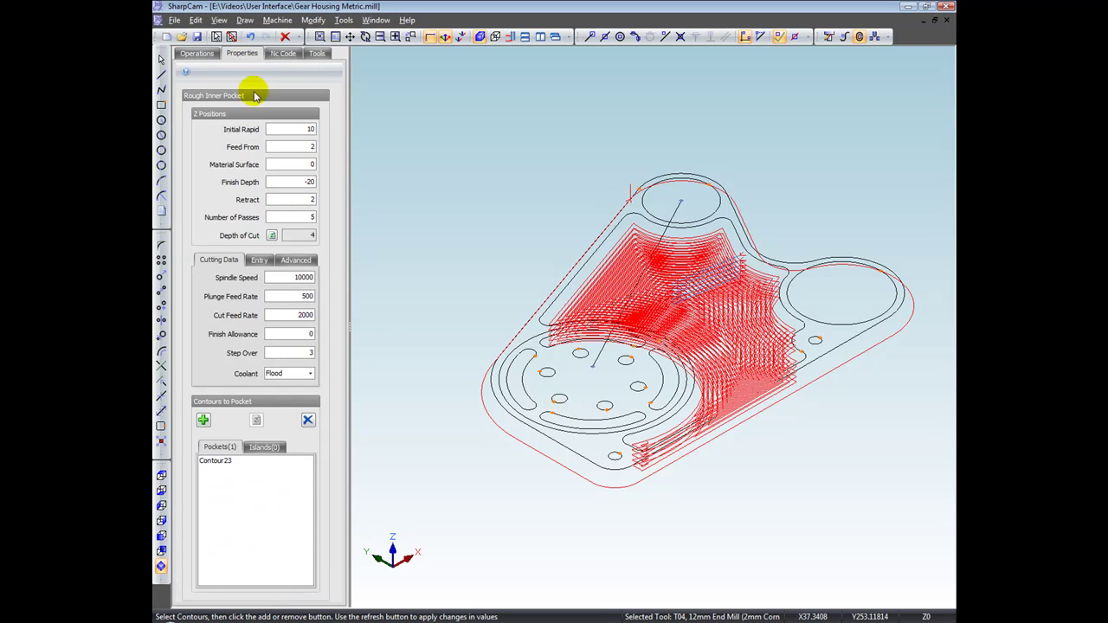
left_click(251, 37)
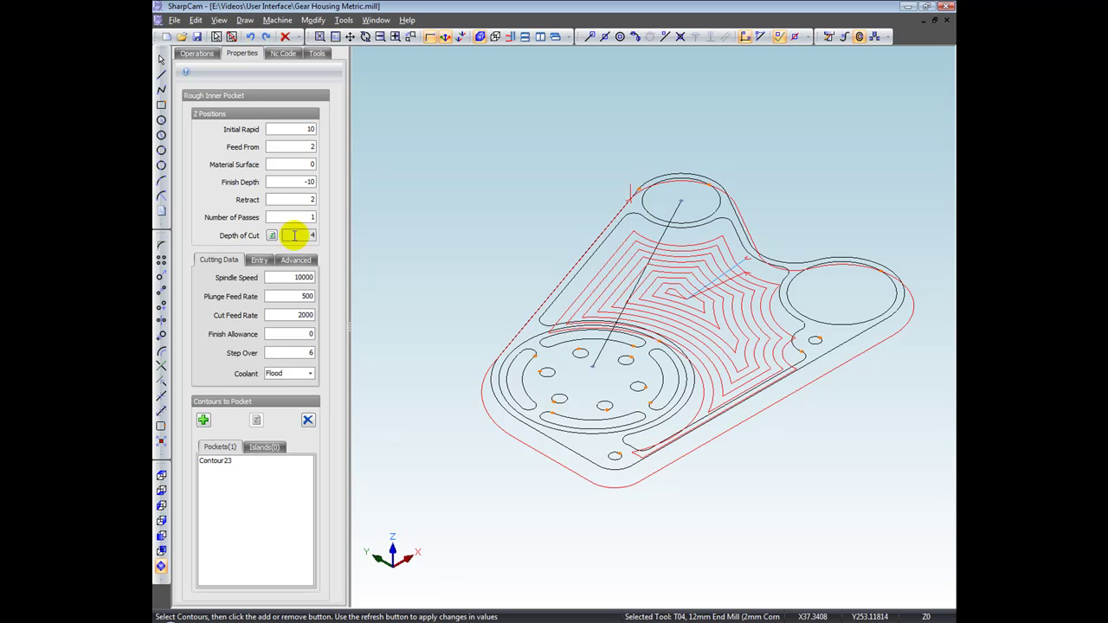
Turn off Smart Ramp for the pocket's entry and enable a line entry of 1 x tool radius with Ramp
left_click(260, 263)
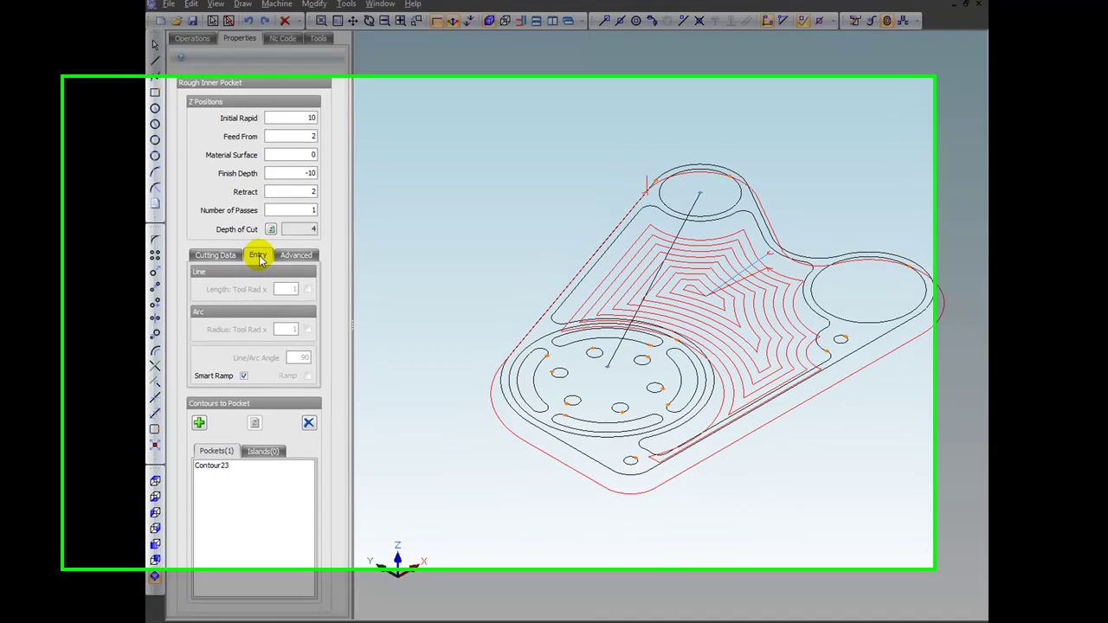
left_click(228, 379)
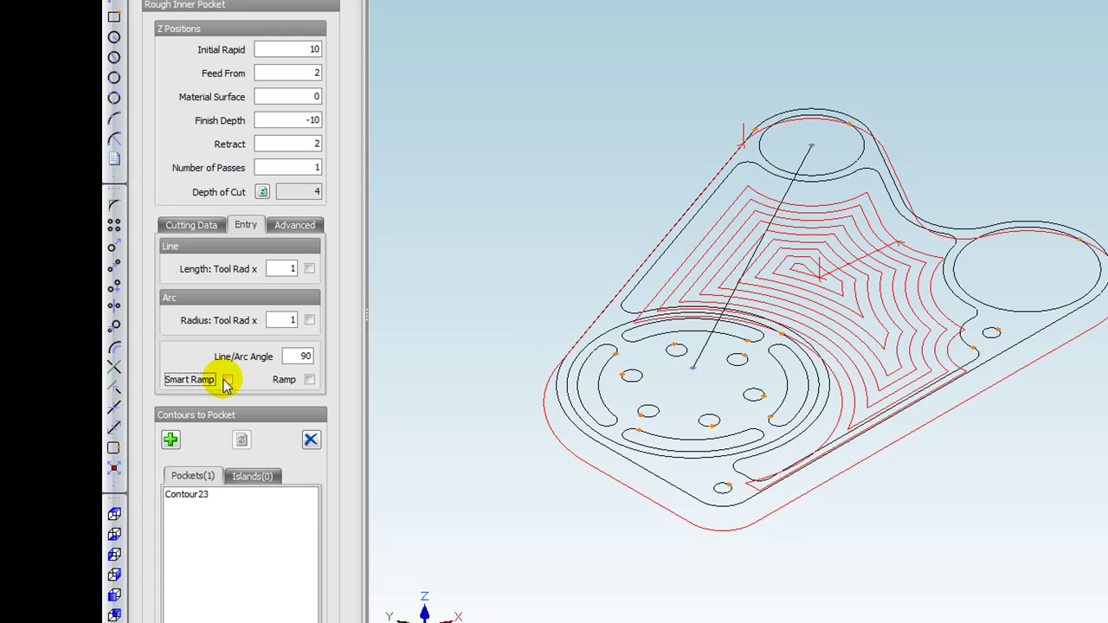
left_click(226, 380)
left_click(226, 380)
left_click(311, 270)
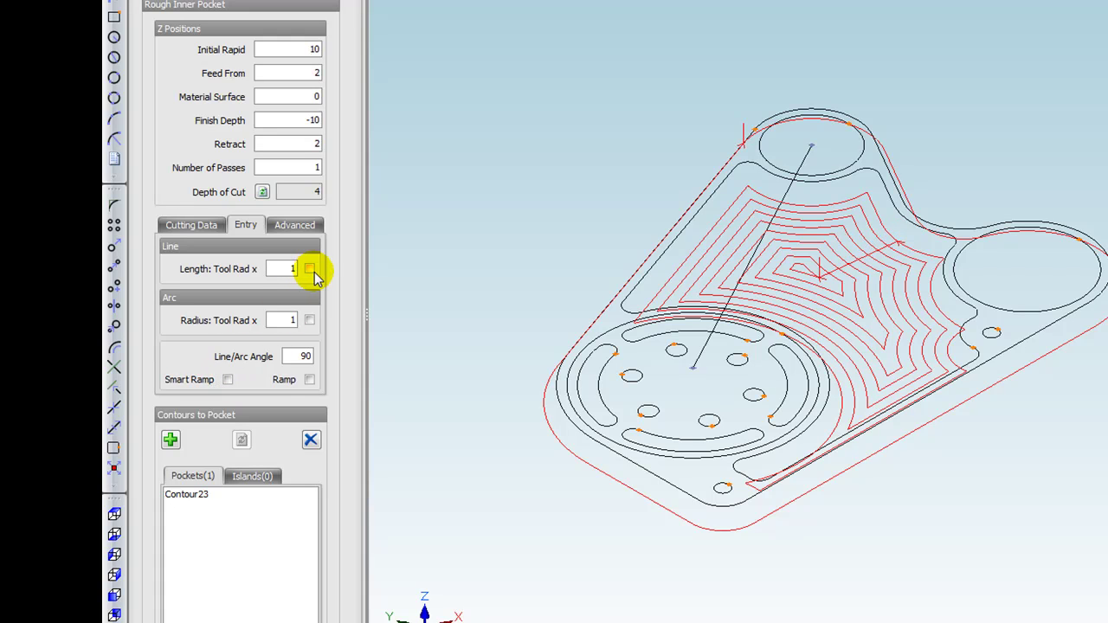
left_click(310, 380)
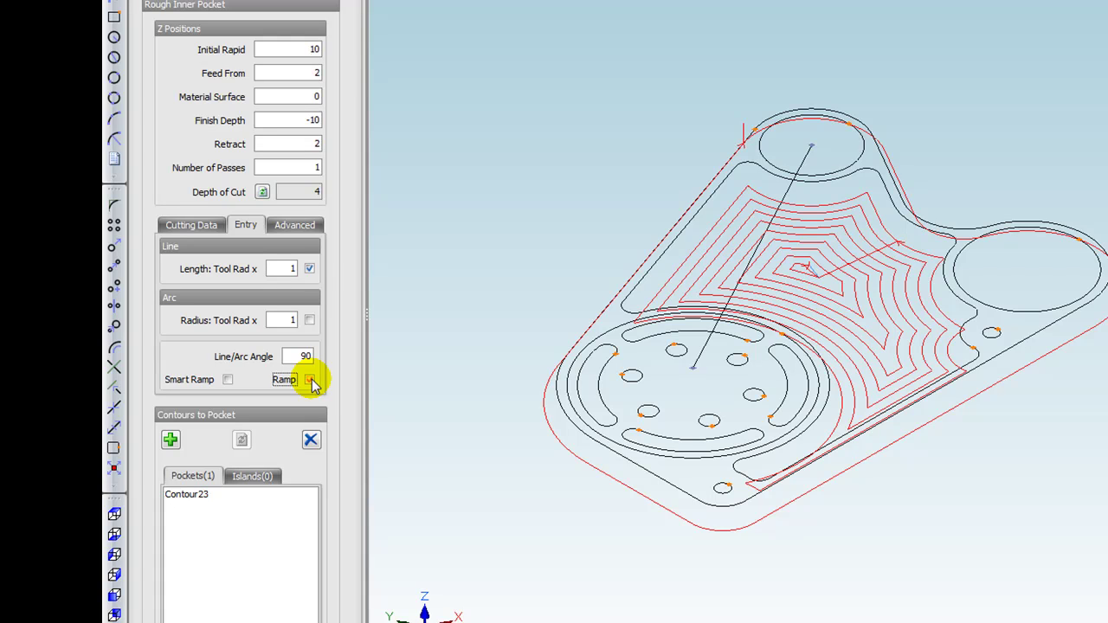
Set the pocket to start at the outside with Conventional cut direction, and return to the operations list
left_click(296, 226)
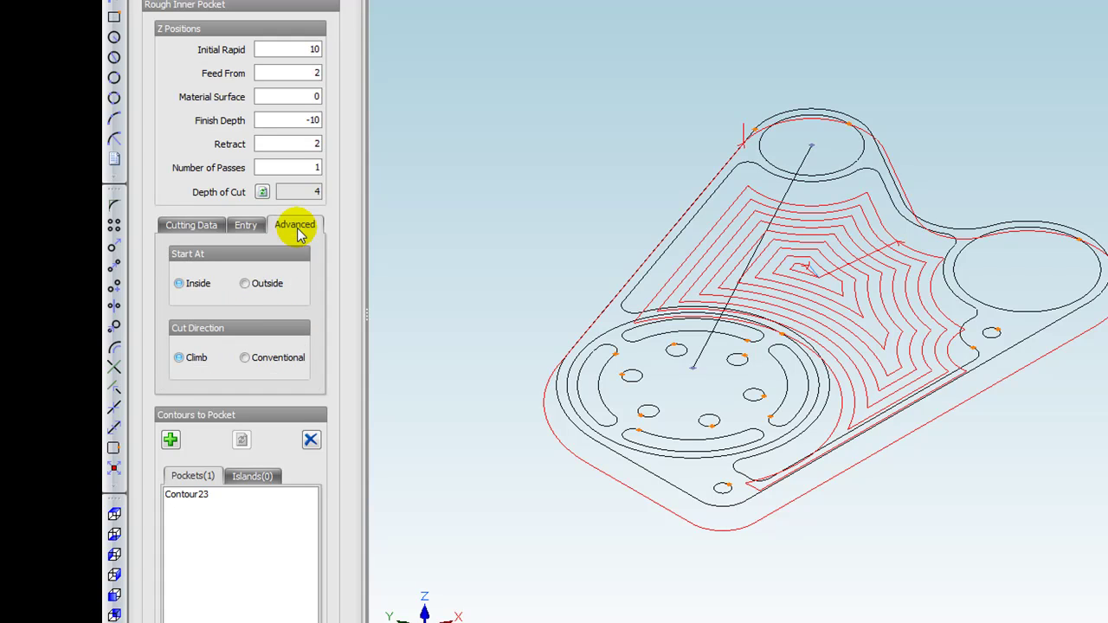
left_click(246, 284)
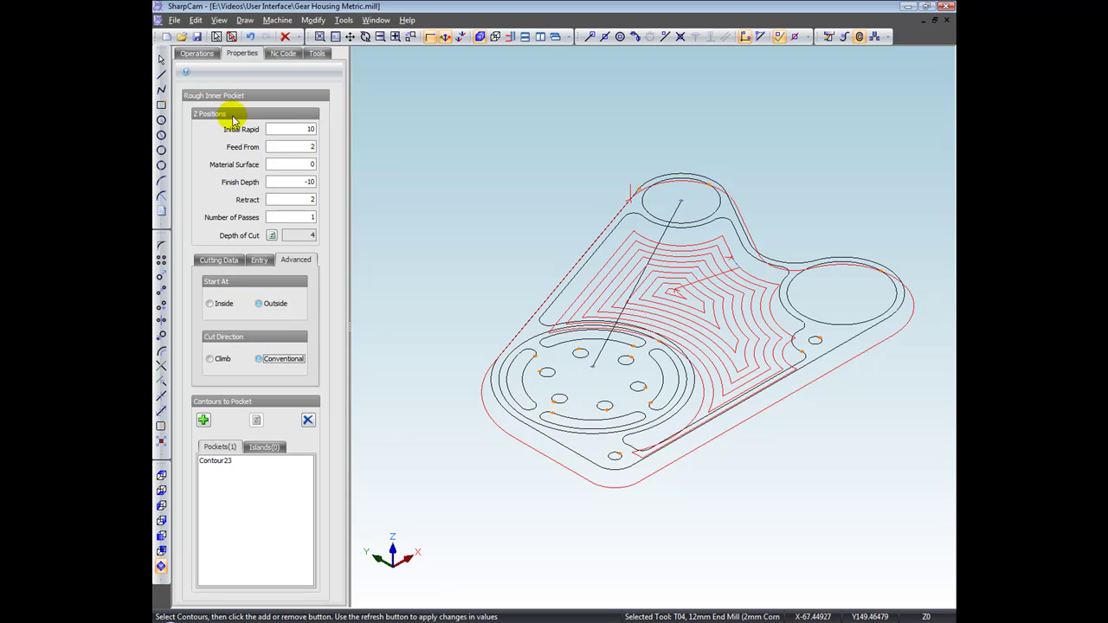
left_click(197, 55)
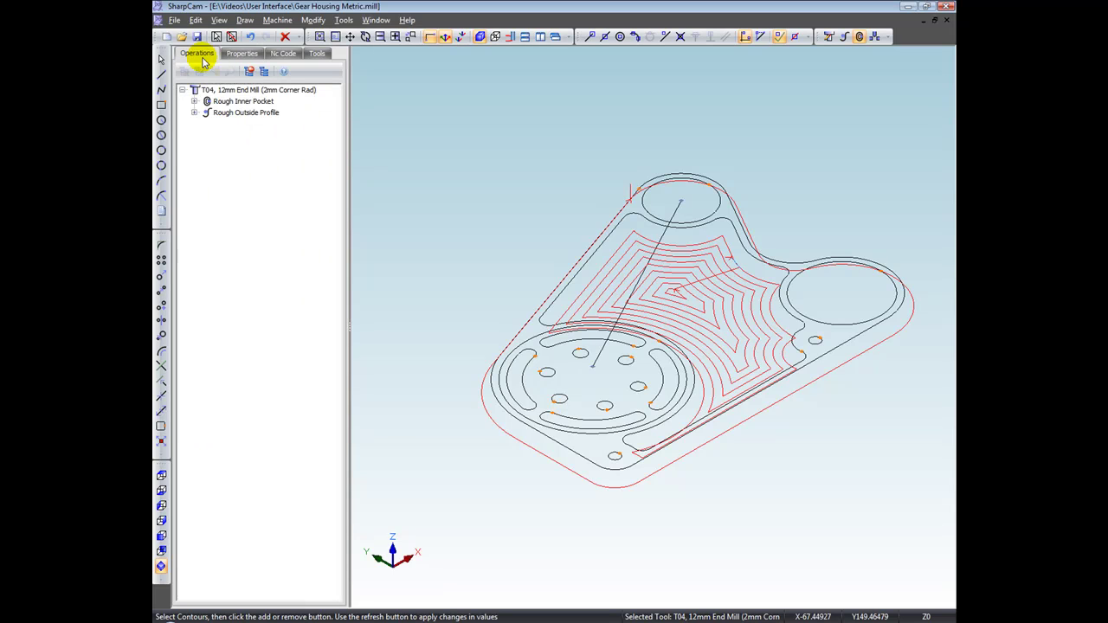
Open the Rough Outside Profile operation for editing and enable an entry line and arc, each 1 x tool radius
right_click(245, 120)
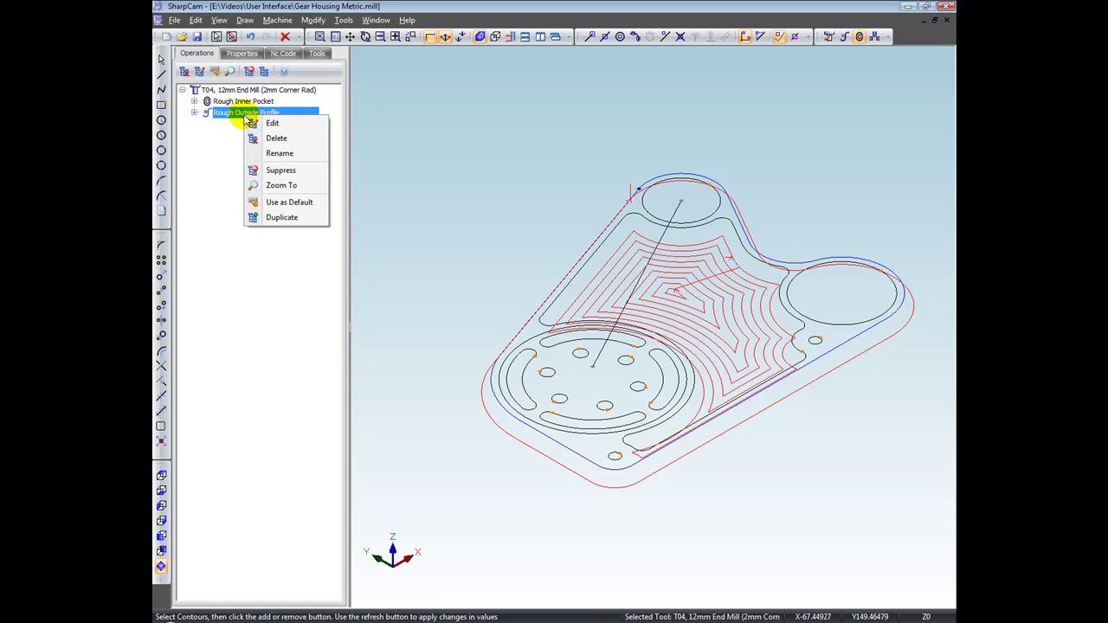
left_click(272, 124)
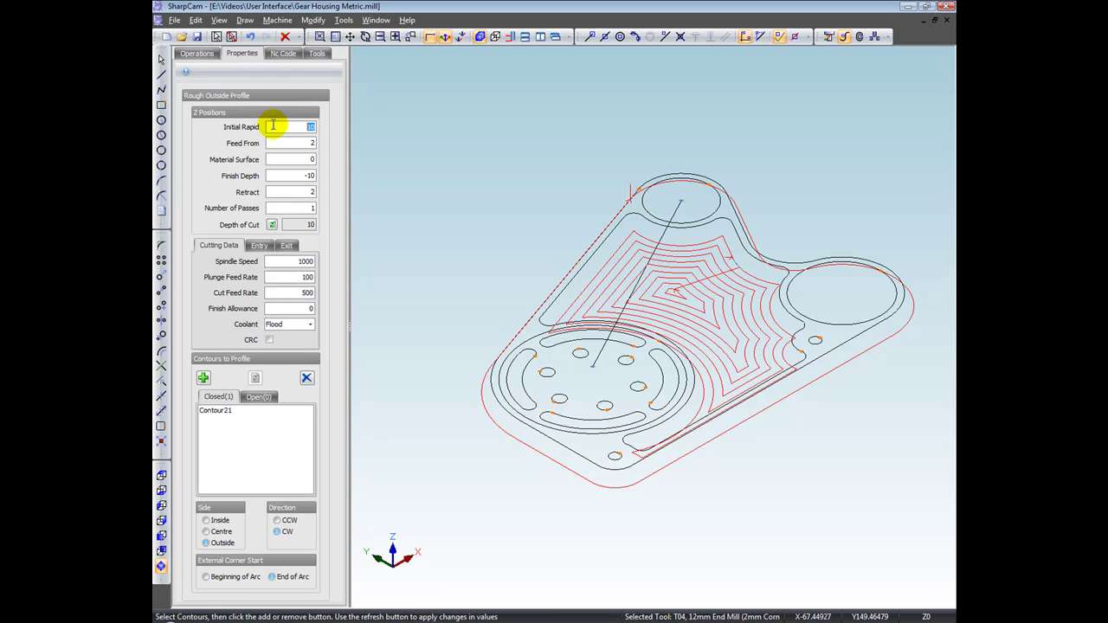
left_click(161, 475)
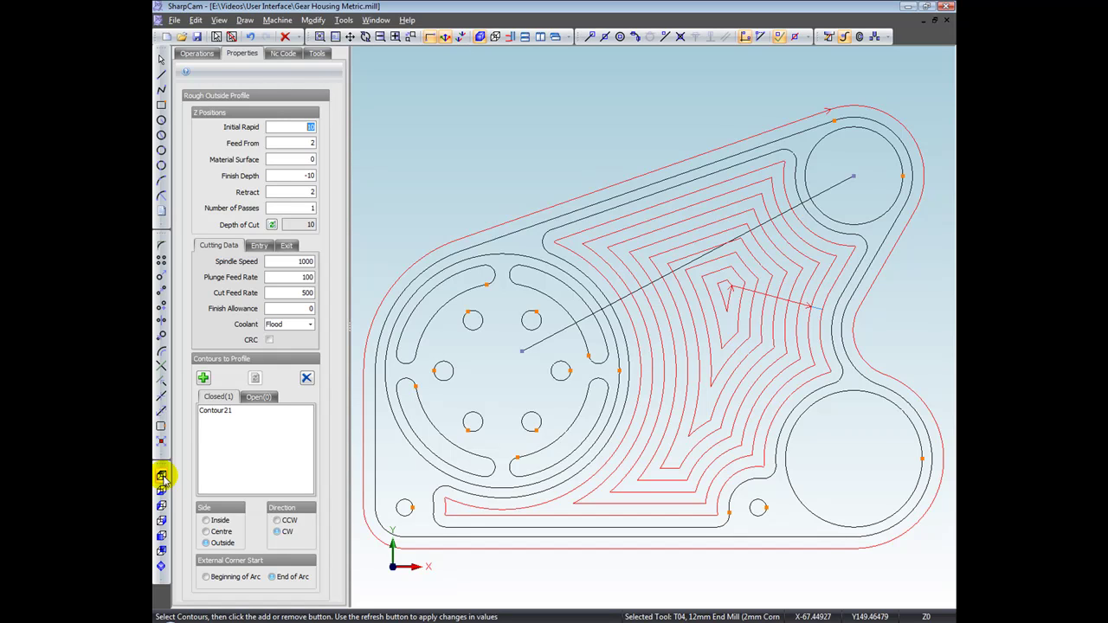
left_click(262, 245)
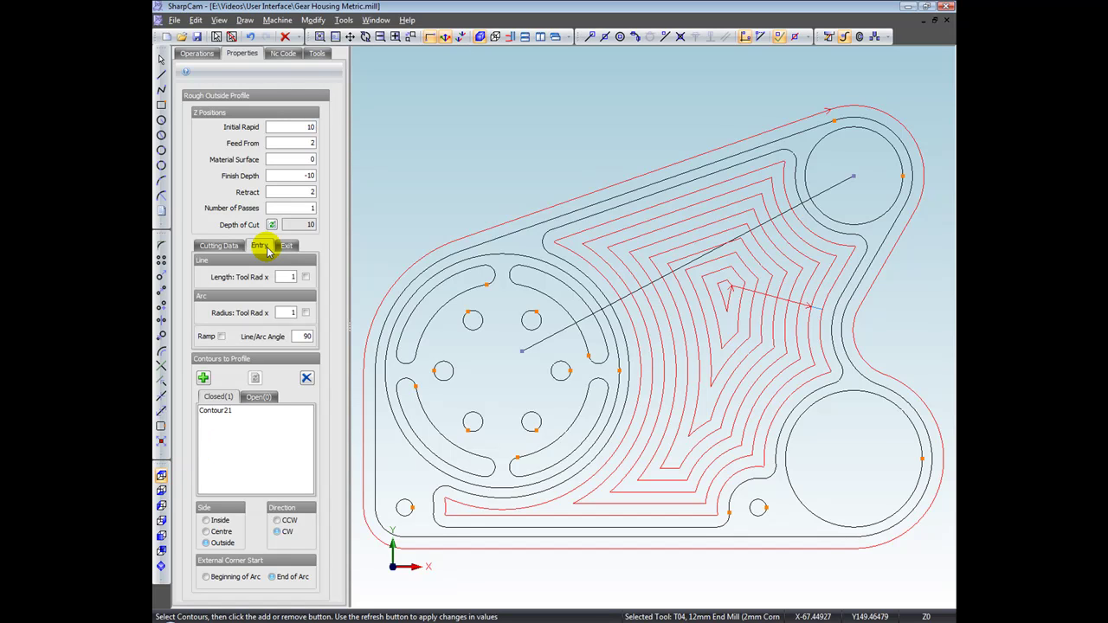
left_click(304, 277)
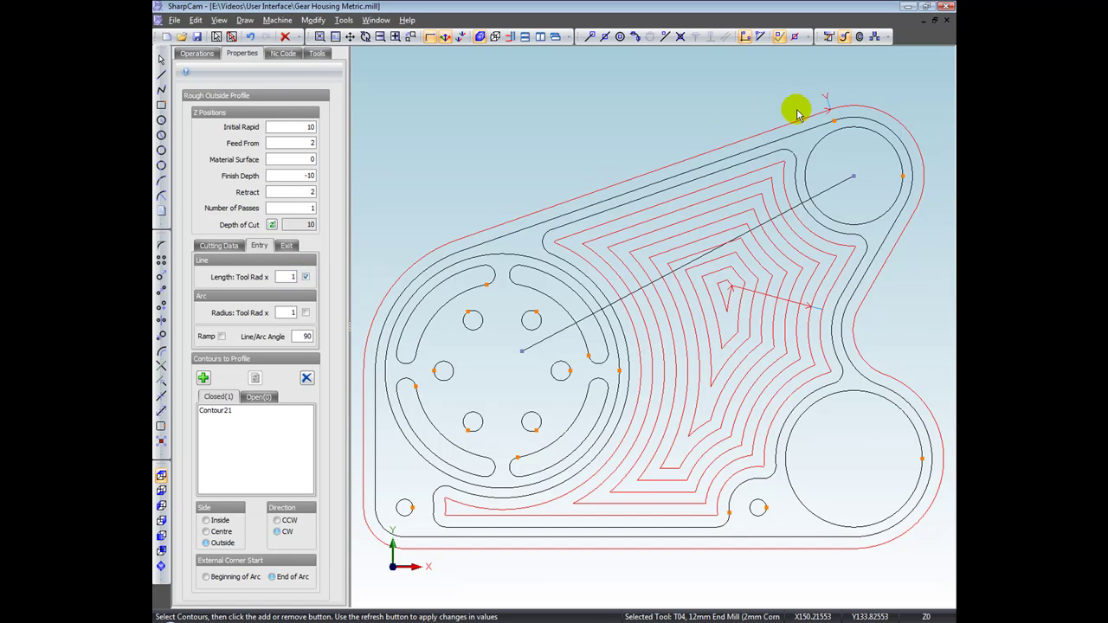
left_click(305, 313)
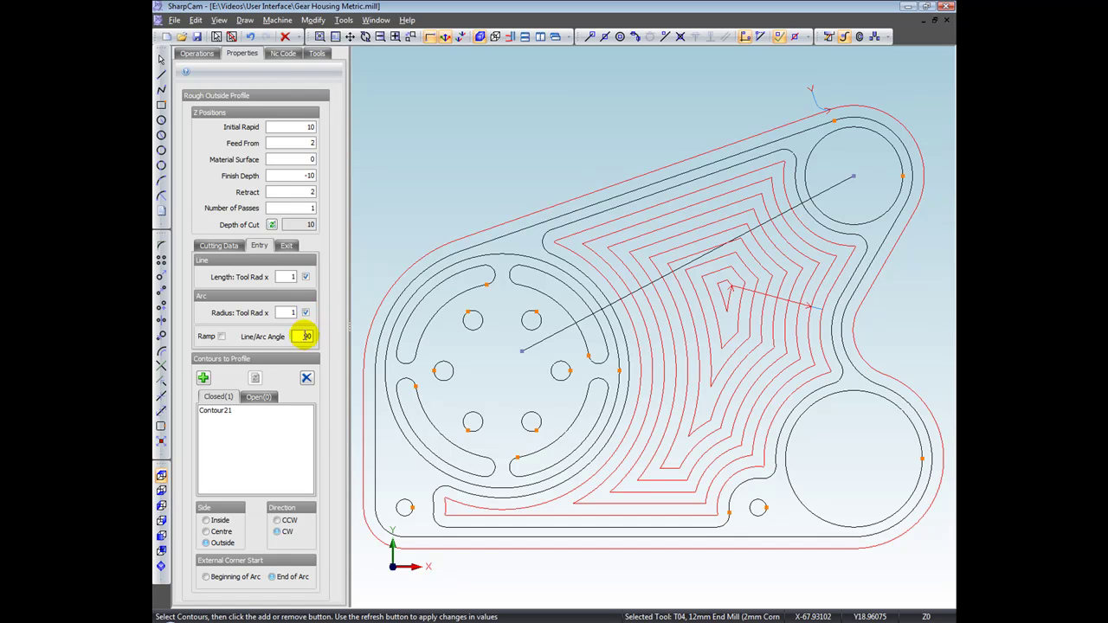
Apply a 45-degree line/arc angle to the profile's entry and enable an exit line and arc of 1 x tool radius
double_click(304, 336)
type("45")
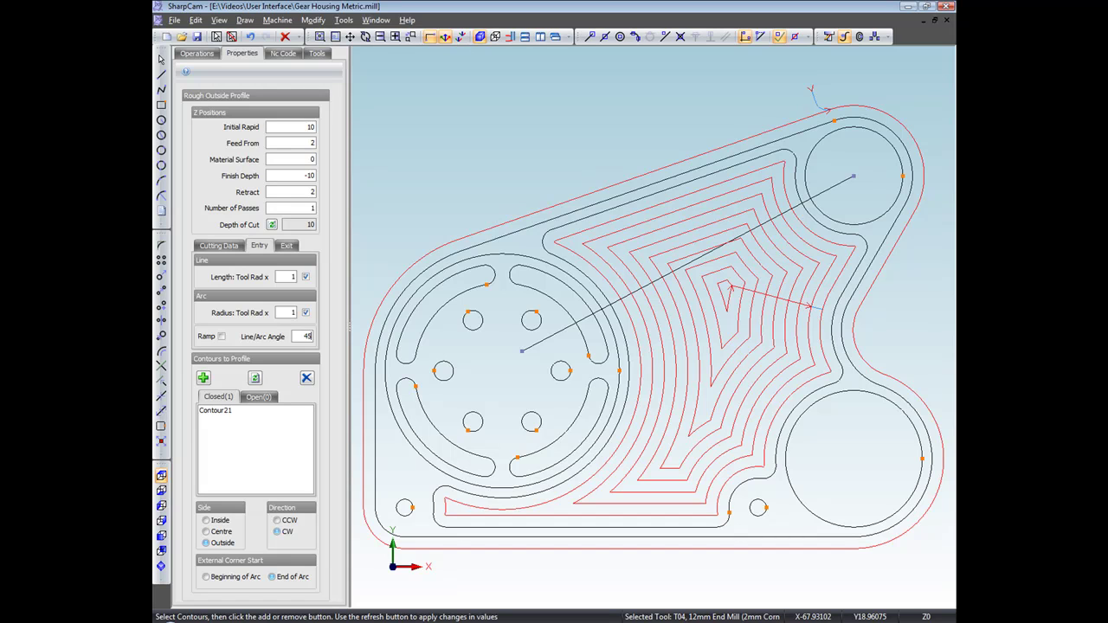
left_click(257, 381)
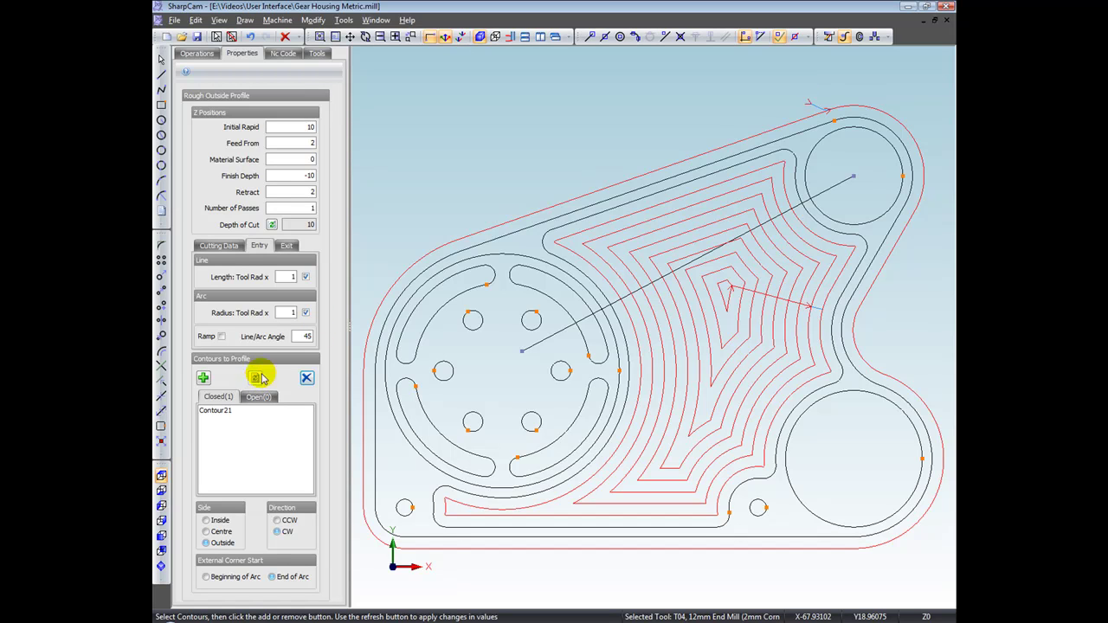
scroll(829, 110, "up", 5)
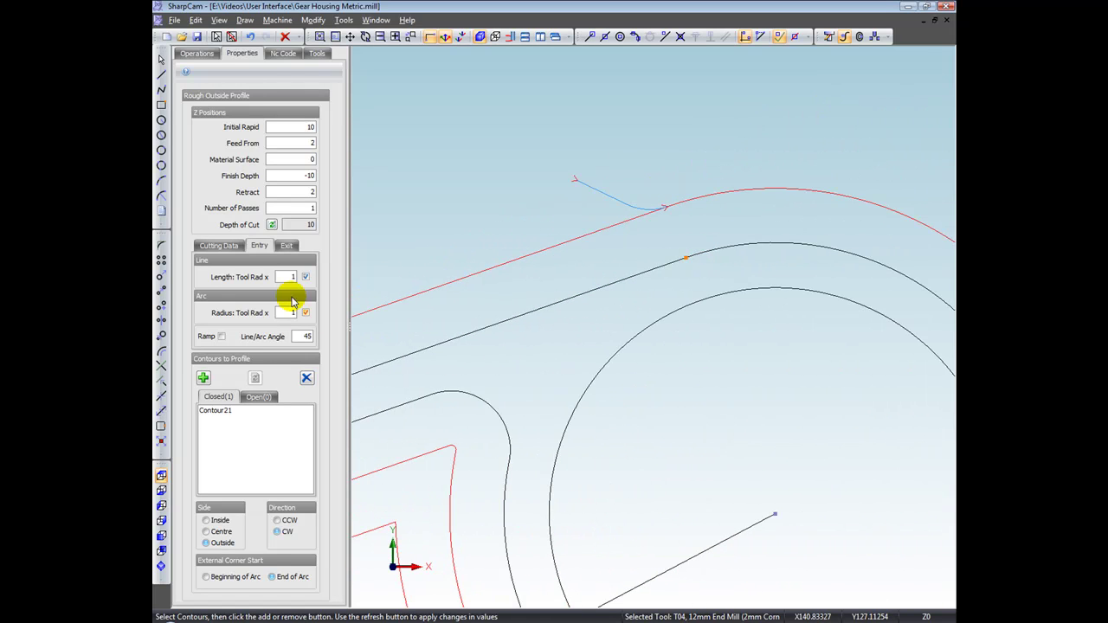
left_click(287, 247)
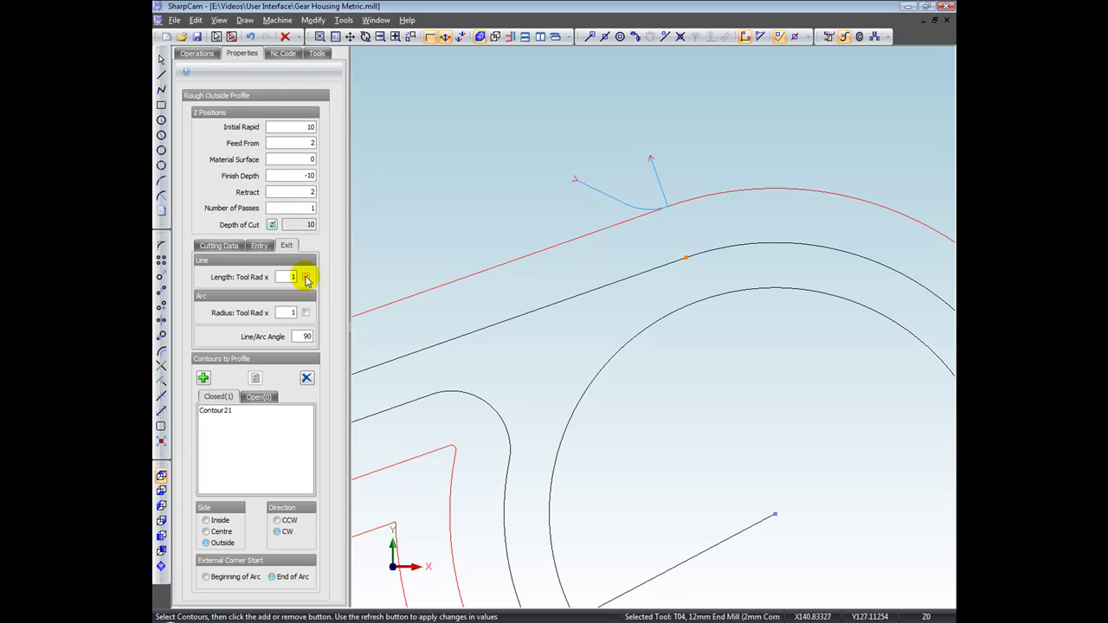
left_click(305, 313)
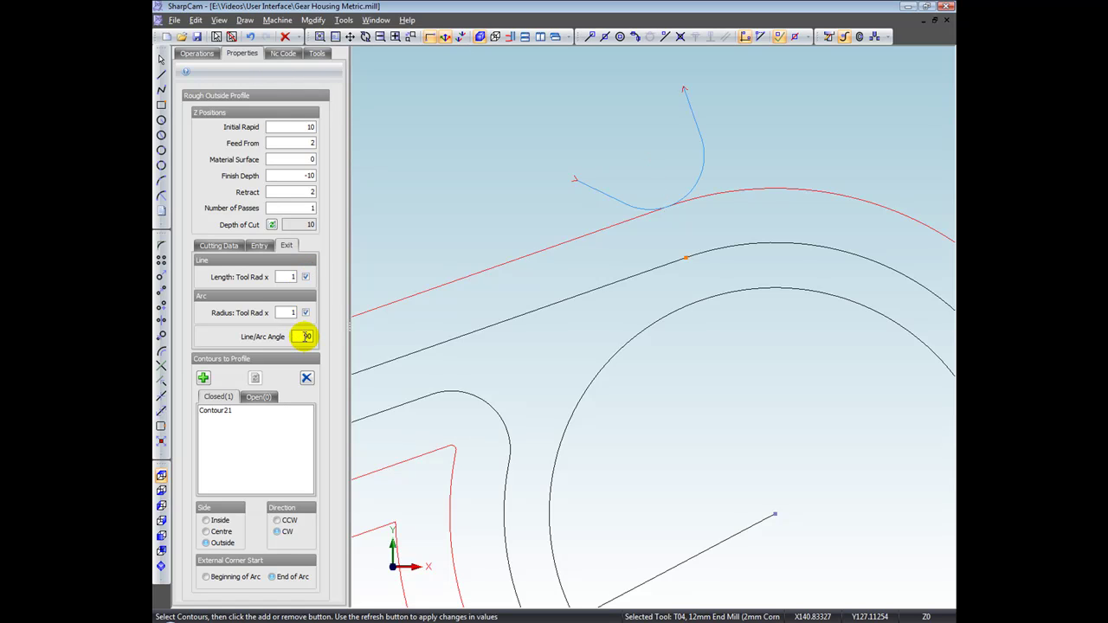
Turn on Ramp for the outside profile's entry in isometric view
left_click(161, 566)
left_click(259, 245)
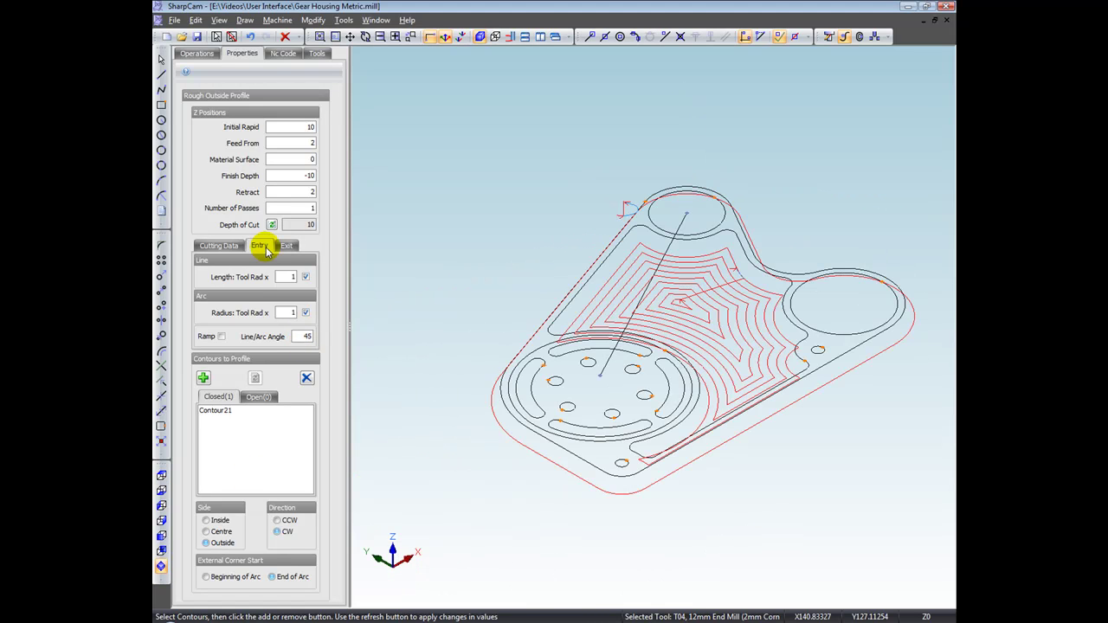
scroll(605, 234, "up", 3)
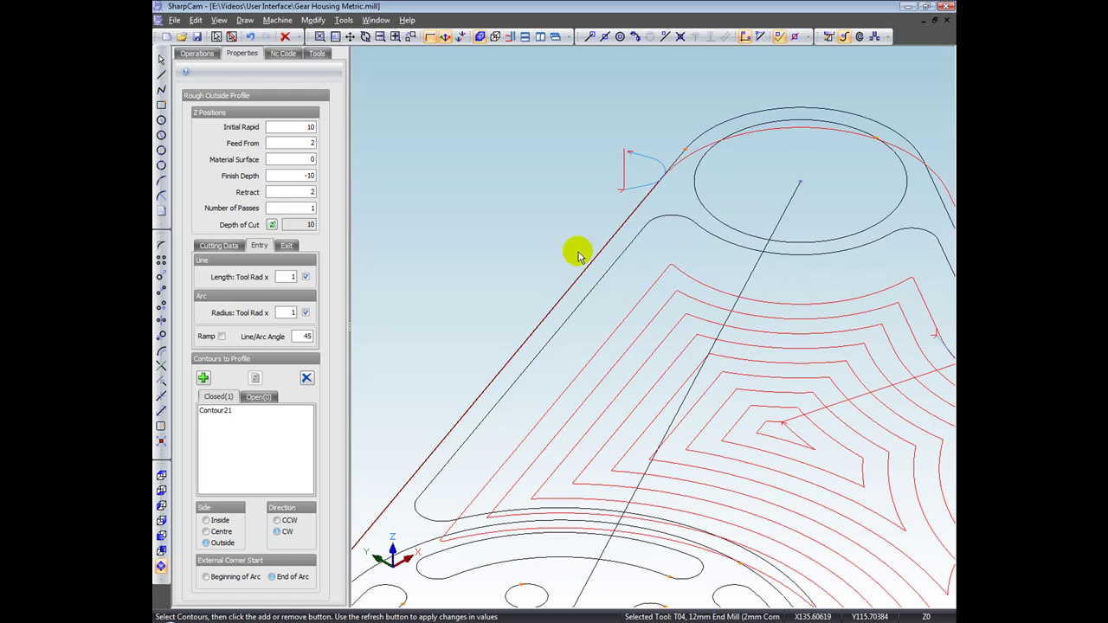
left_click(221, 337)
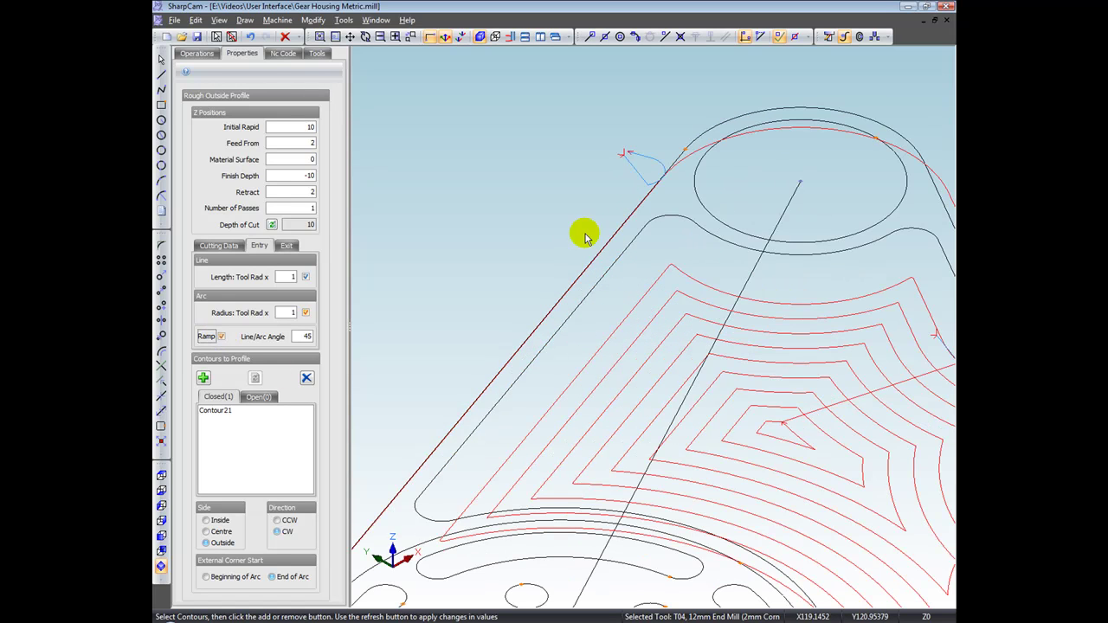
Turn off the profile's entry line, set the entry line/arc angle to 359, and refresh the toolpath
left_click(305, 278)
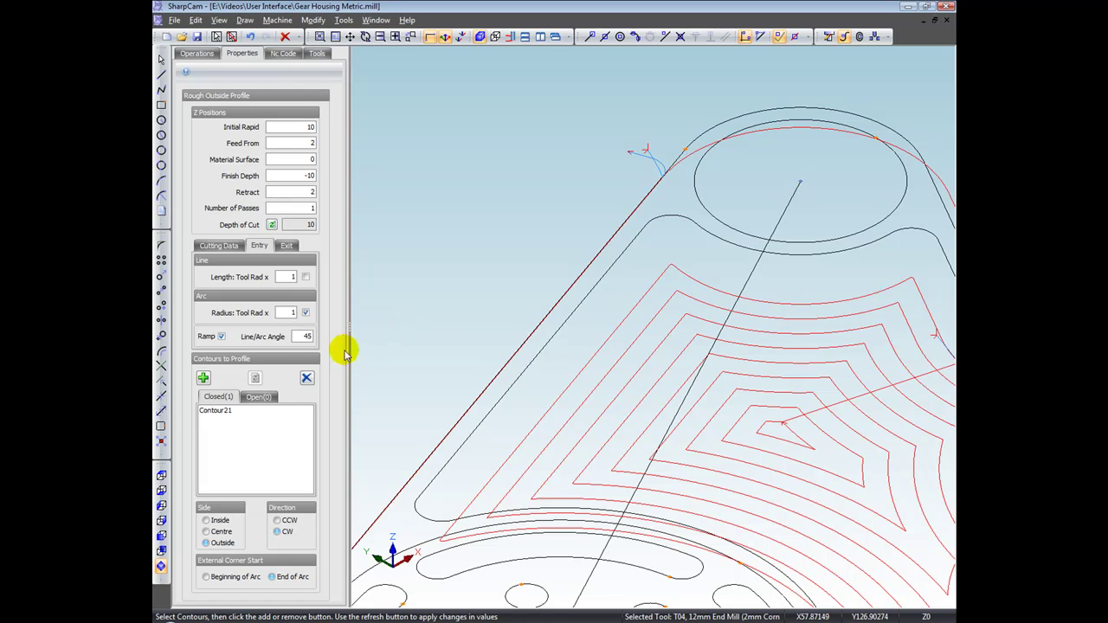
double_click(304, 335)
type("3")
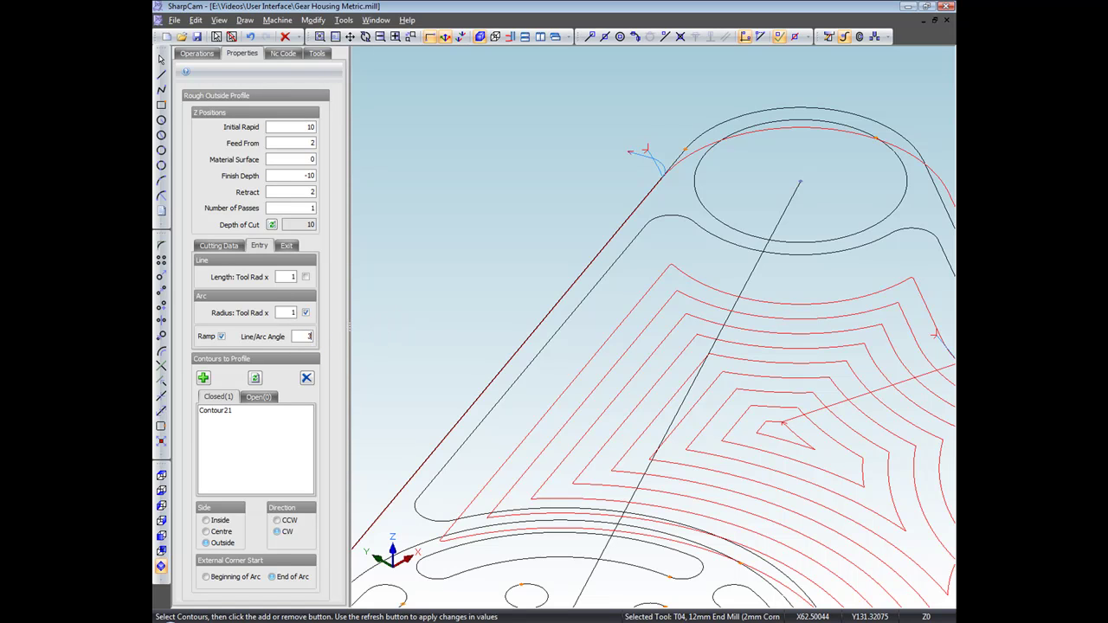
type("59")
left_click(255, 377)
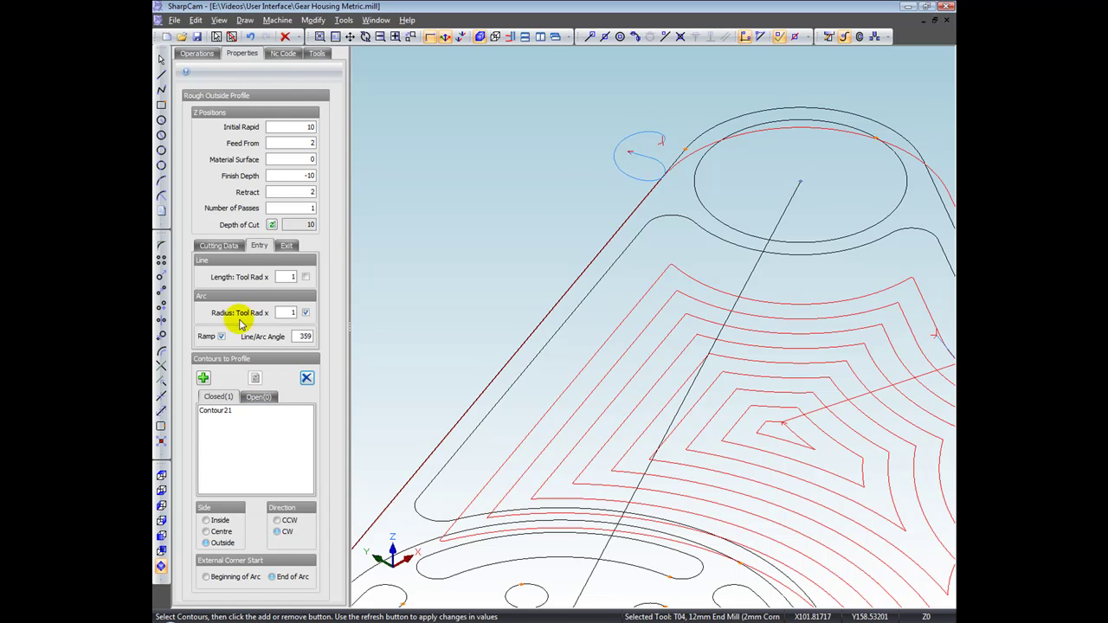
In top view, delete the diagonal line joining the large circular boss and the upper bore
left_click(162, 474)
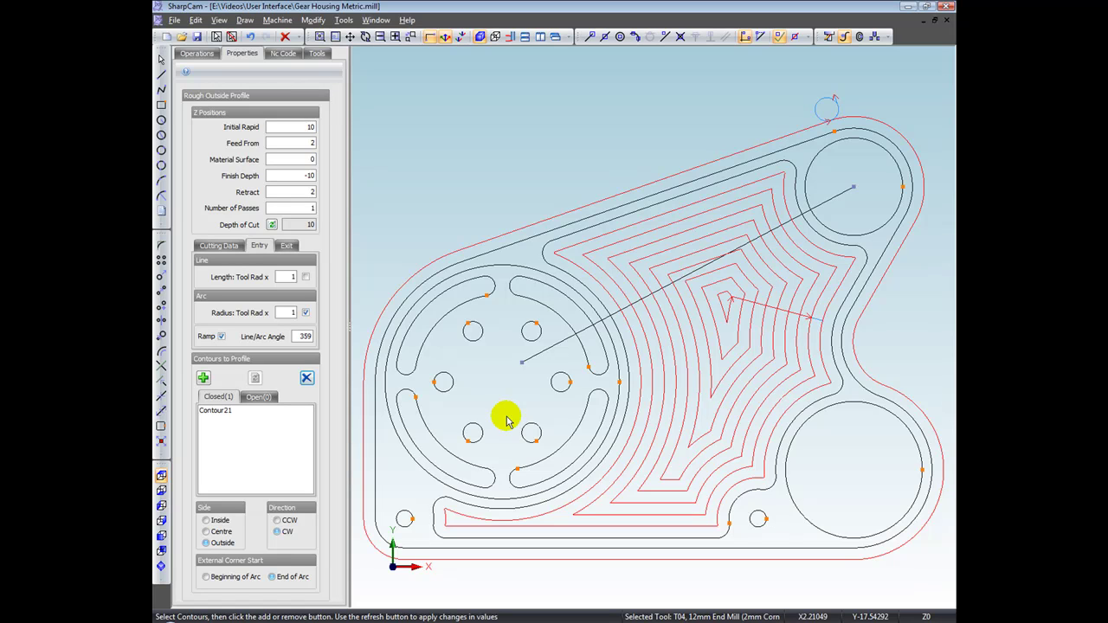
left_click(663, 289)
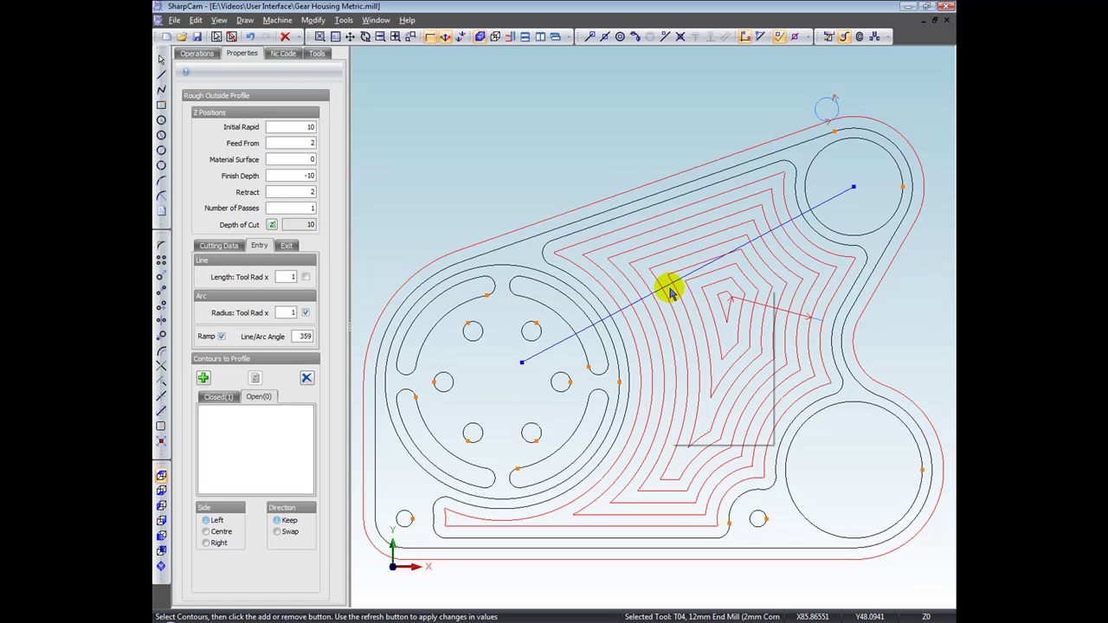
right_click(668, 291)
left_click(701, 386)
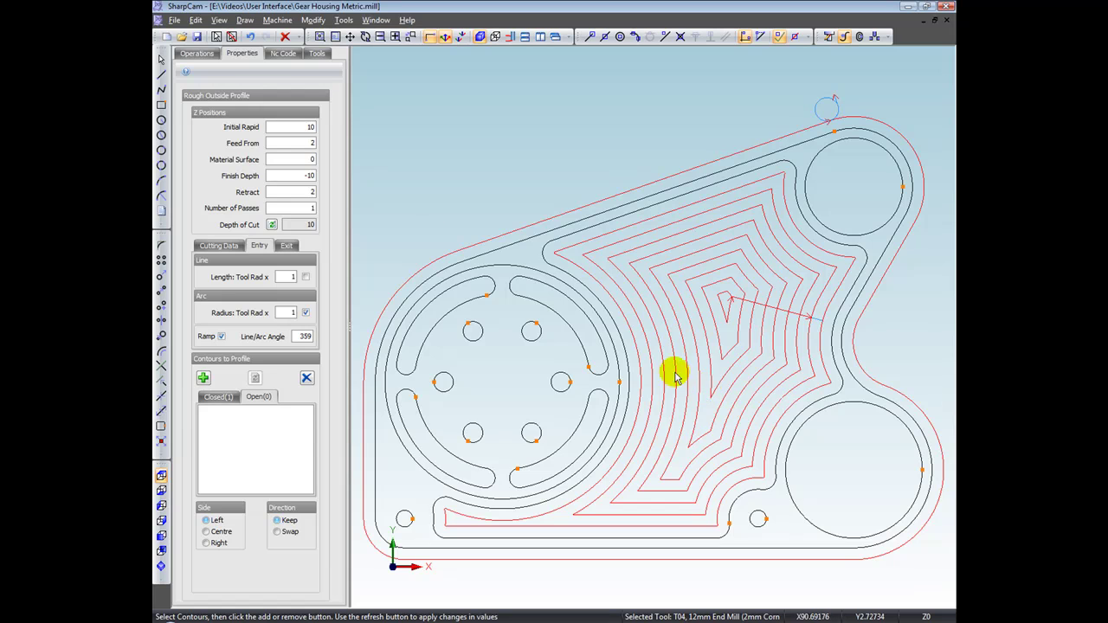
Draw a closed, irregular eight-sided outline with connected lines inside the upper half of the inner pocket, and return to Select Mode
left_click(161, 89)
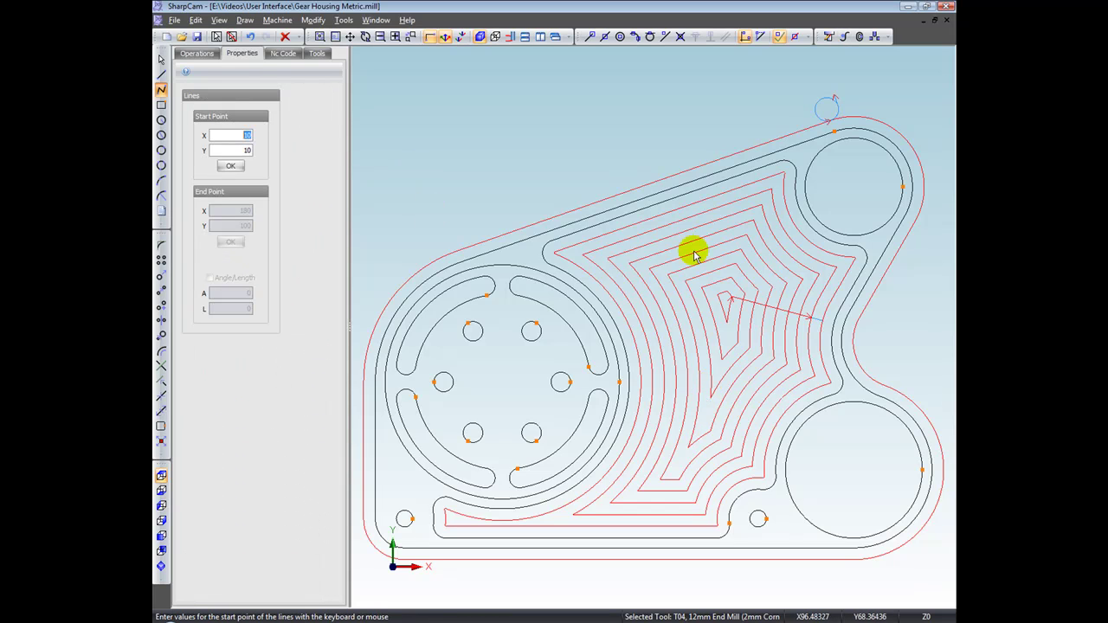
left_click(680, 286)
left_click(648, 263)
left_click(673, 242)
left_click(762, 265)
left_click(794, 322)
left_click(758, 350)
left_click(756, 320)
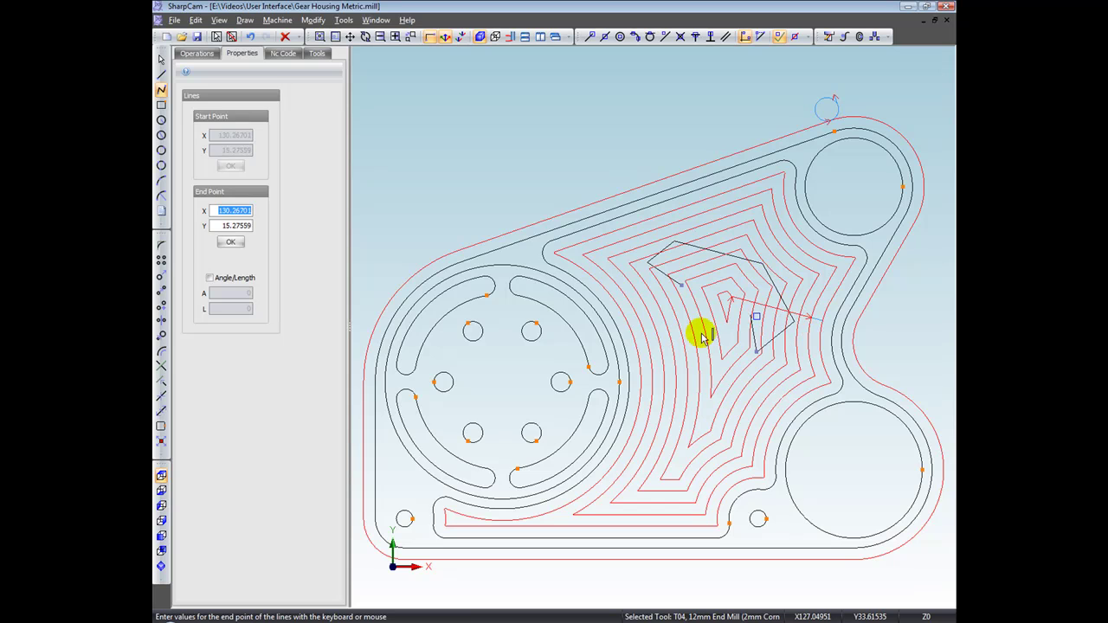
left_click(682, 285)
right_click(686, 292)
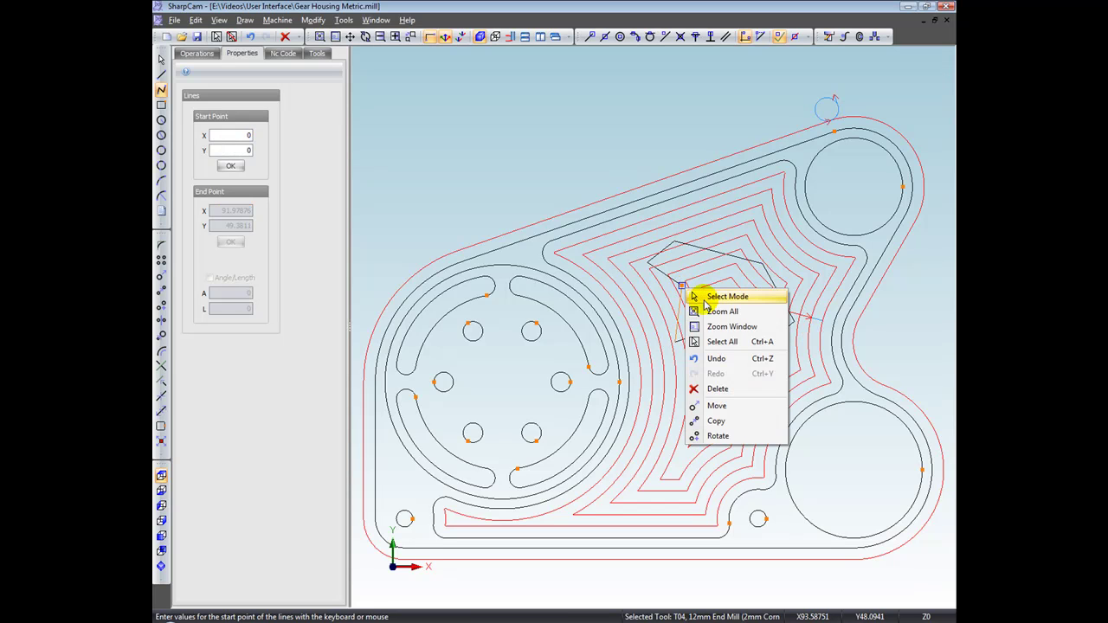
left_click(718, 297)
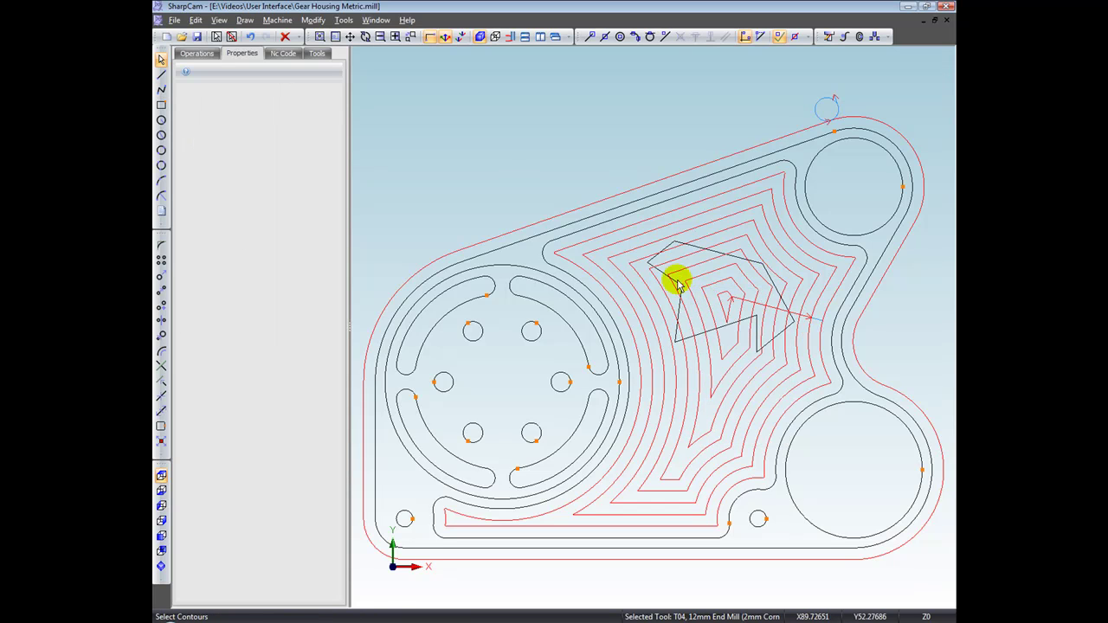
Edit the Rough Inner Pocket operation and add the new irregular outline to its contours as an island
left_click(196, 54)
left_click(225, 102)
right_click(235, 103)
left_click(265, 110)
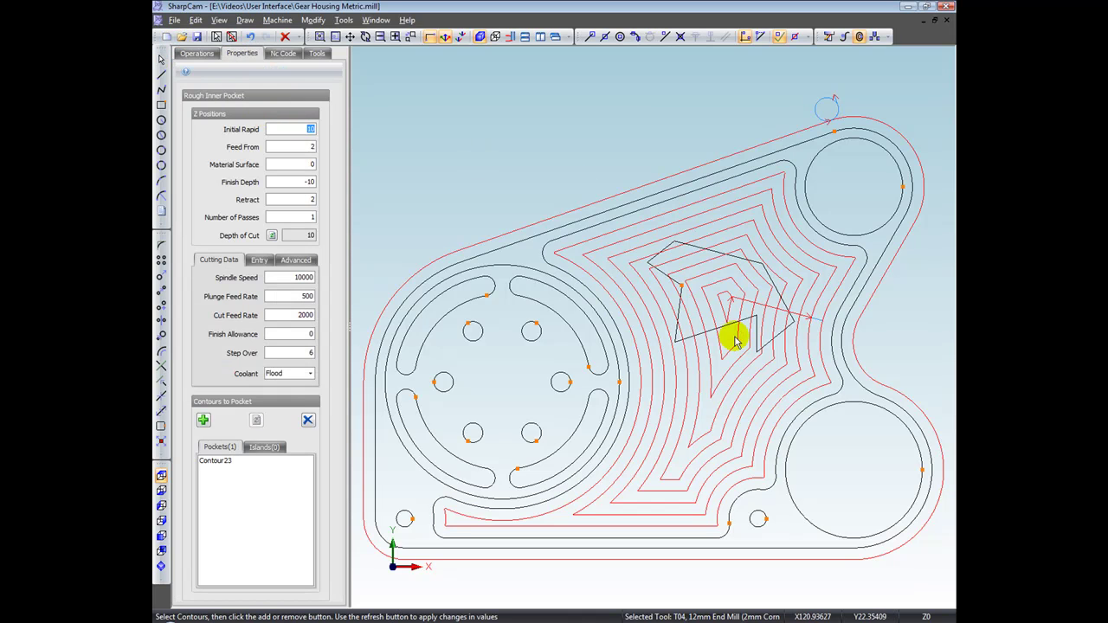
left_click(732, 332)
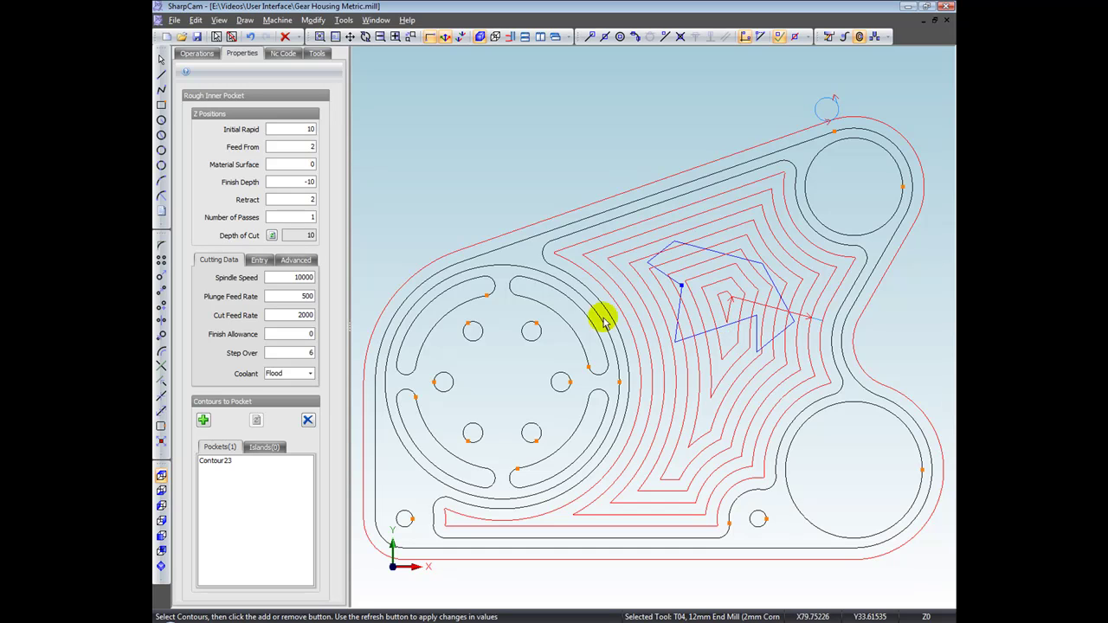
left_click(201, 419)
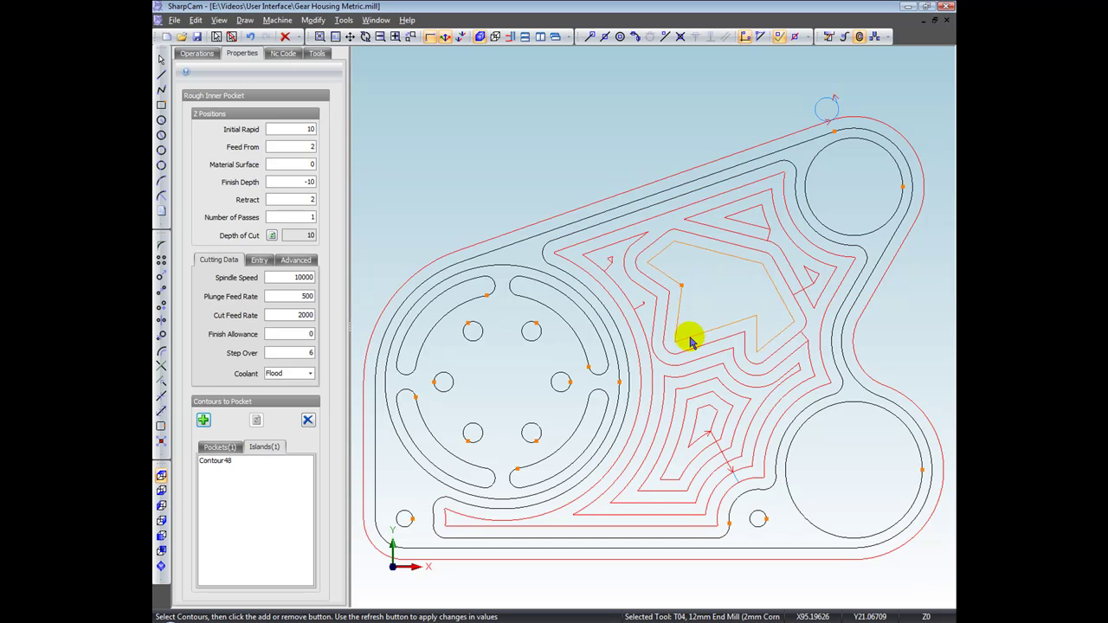